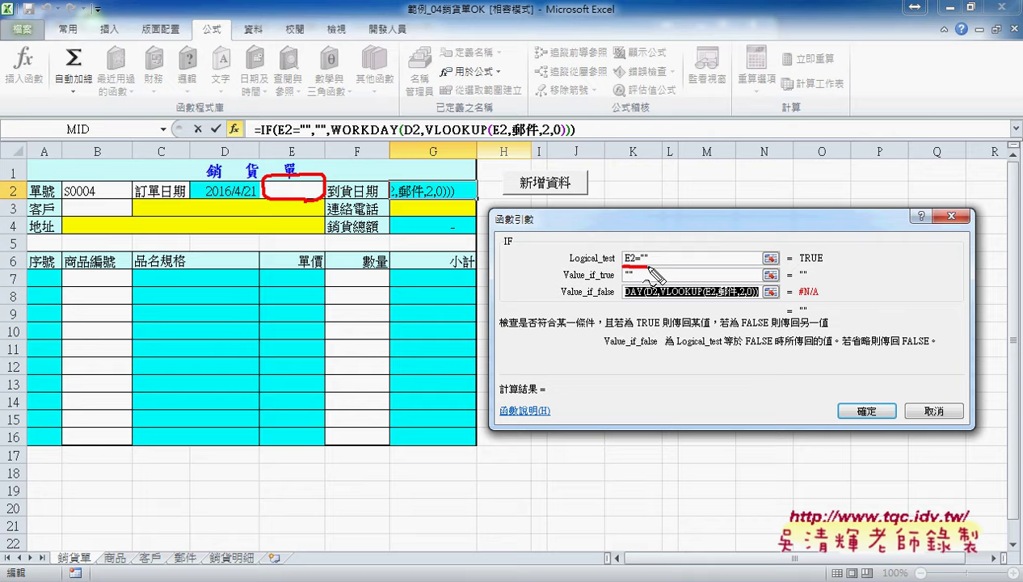
Confirm the arrival-date IF formula, choose 3普通件 in E2 (giving 2016/04/28), and go to the 客戶 sheet
key(Escape)
click(867, 412)
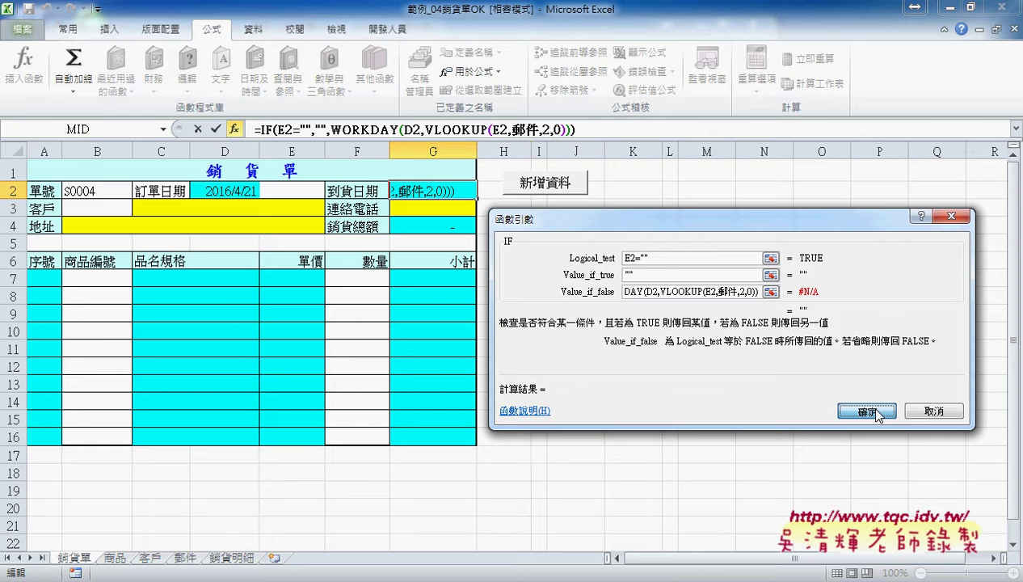
click(282, 191)
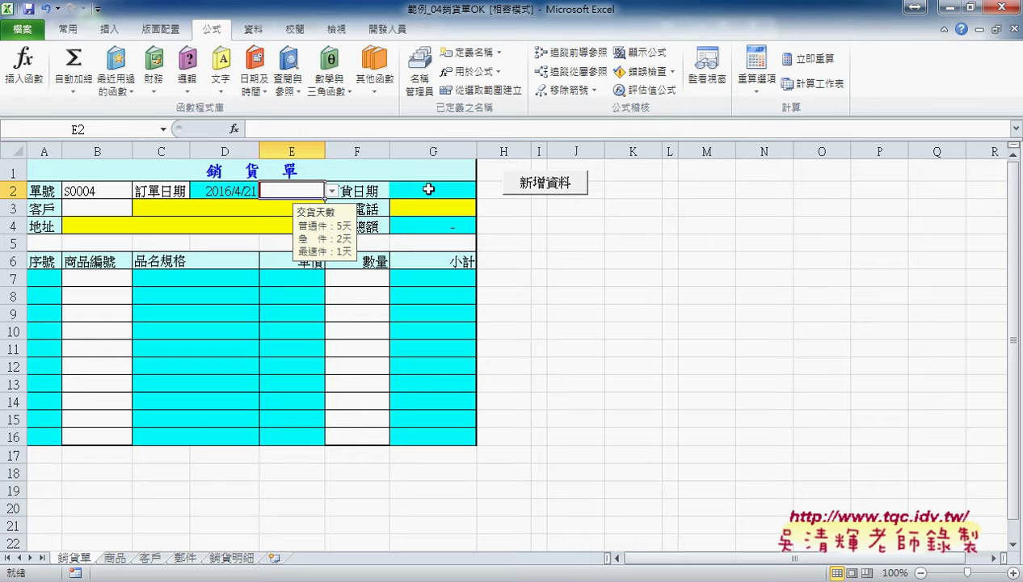
click(332, 191)
click(285, 203)
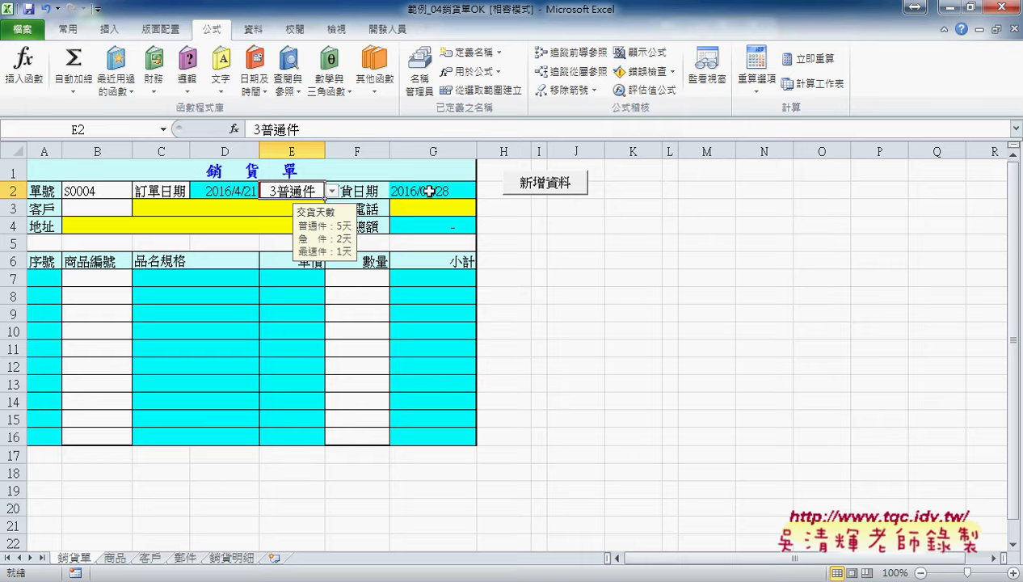
click(103, 207)
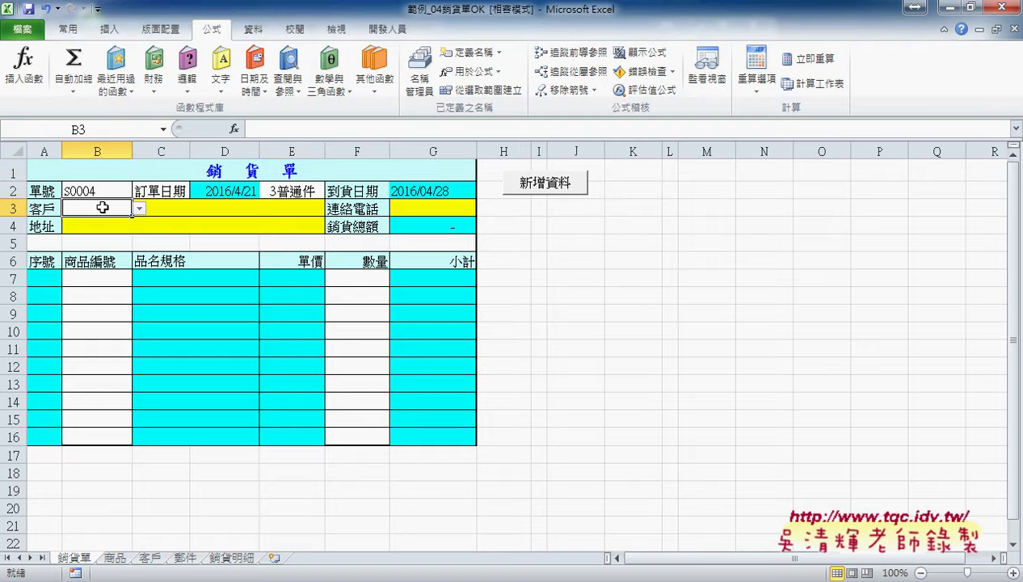
click(150, 558)
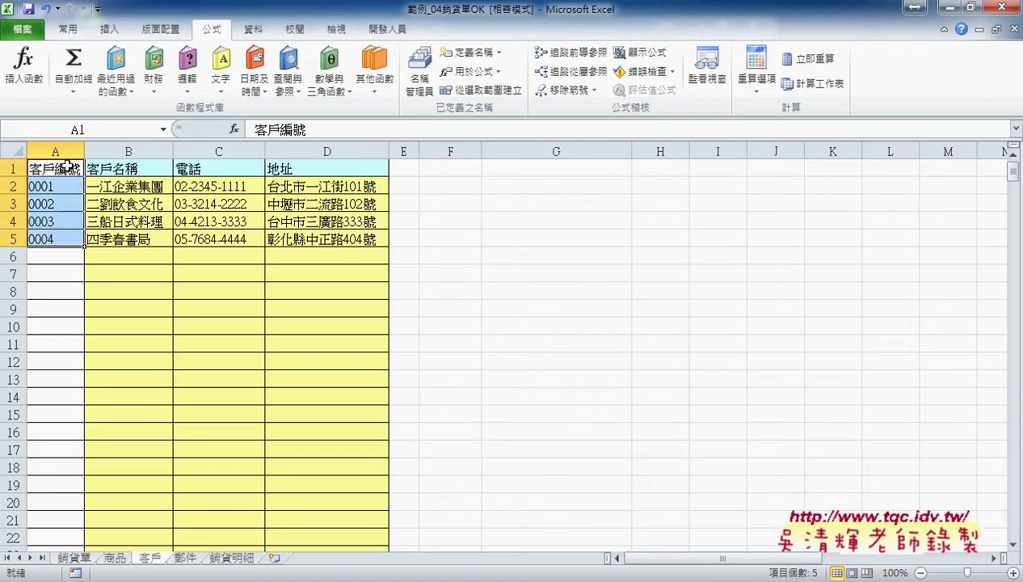
Add a list validation to B3 sourced from the 客戶編號 name, offering customers 0001–0004
drag(70, 165, 62, 239)
click(74, 558)
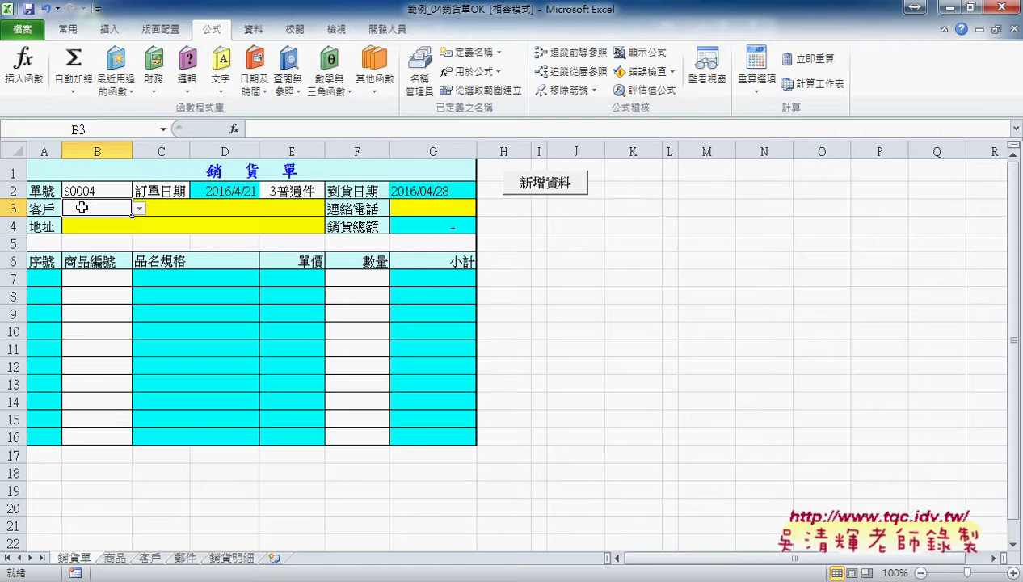
click(295, 29)
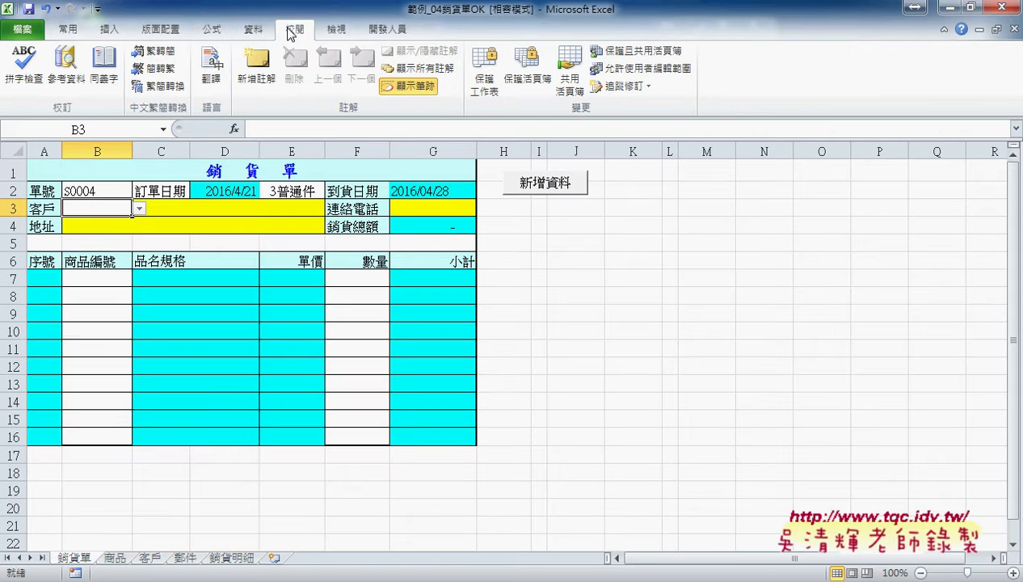
click(253, 29)
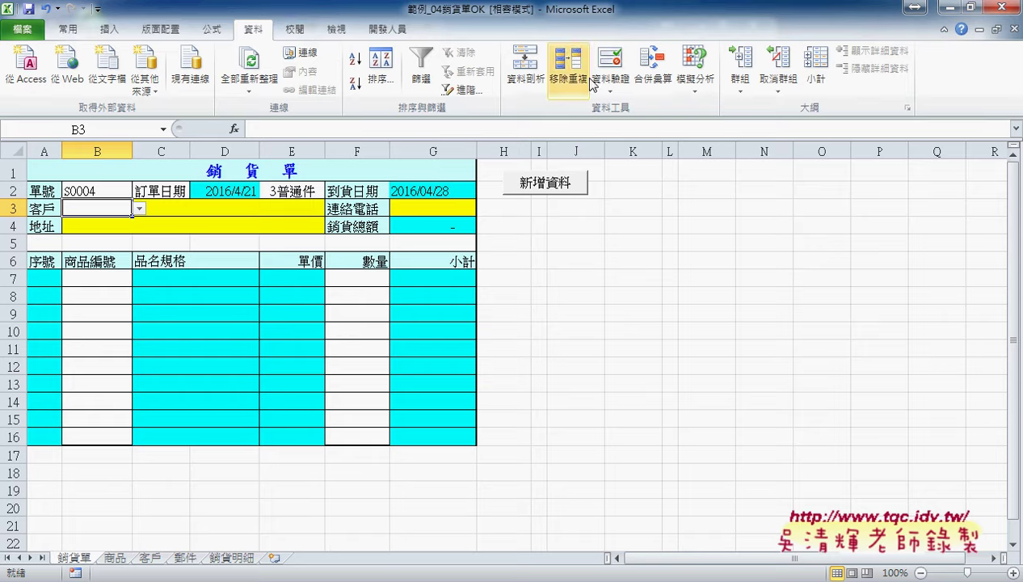
click(610, 64)
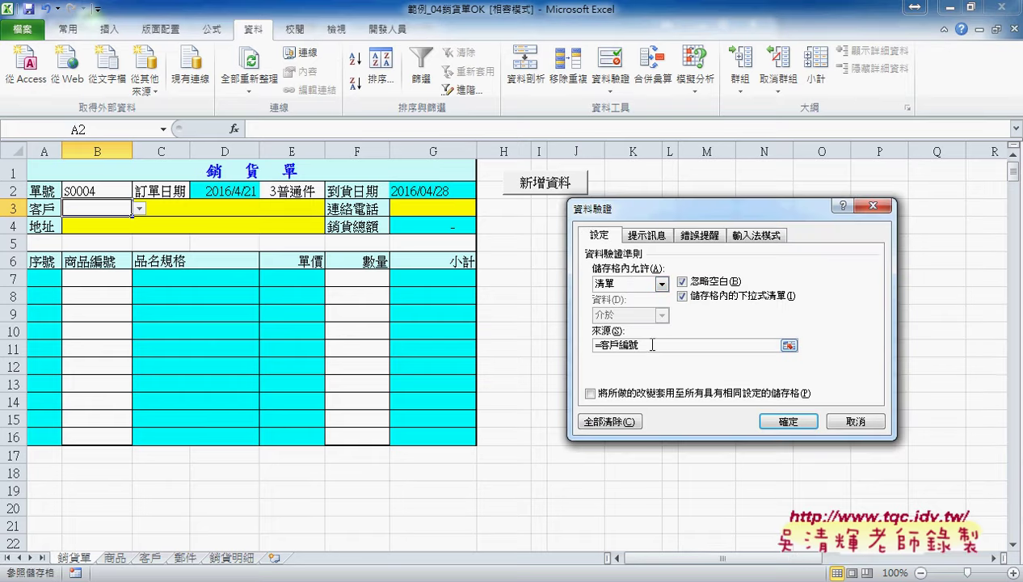
drag(632, 345, 588, 343)
key(Delete)
key(F3)
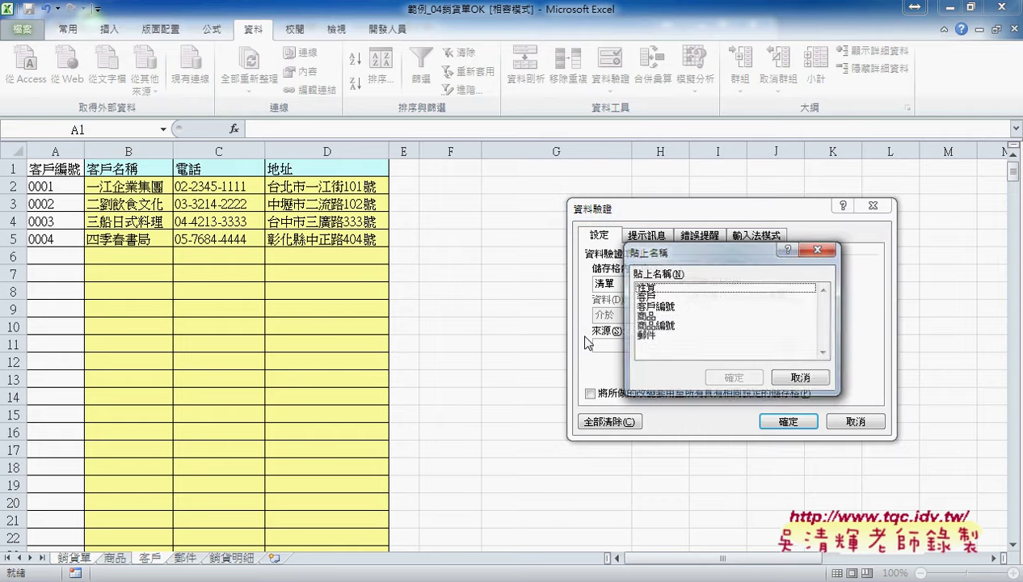
double_click(680, 308)
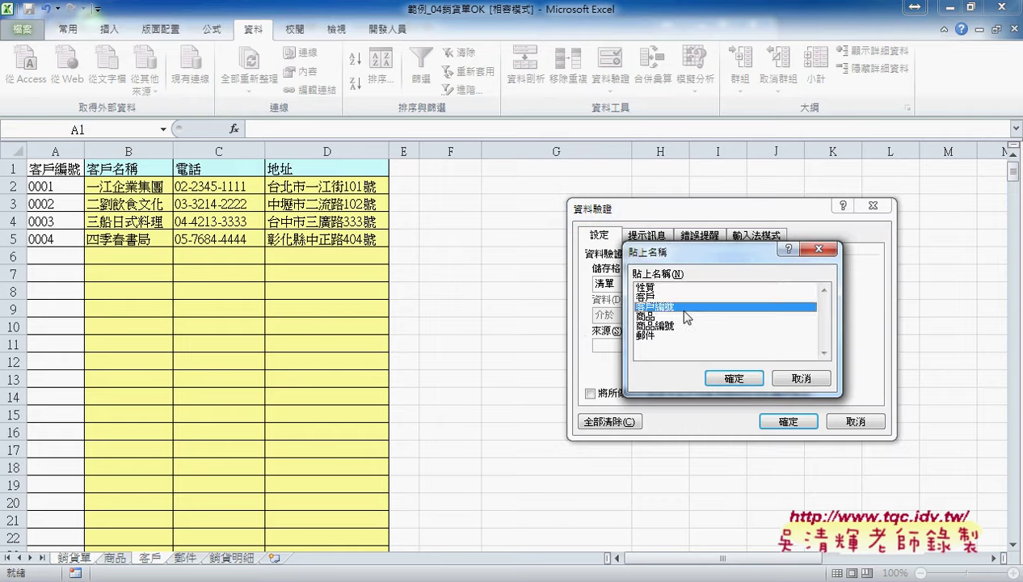
click(782, 422)
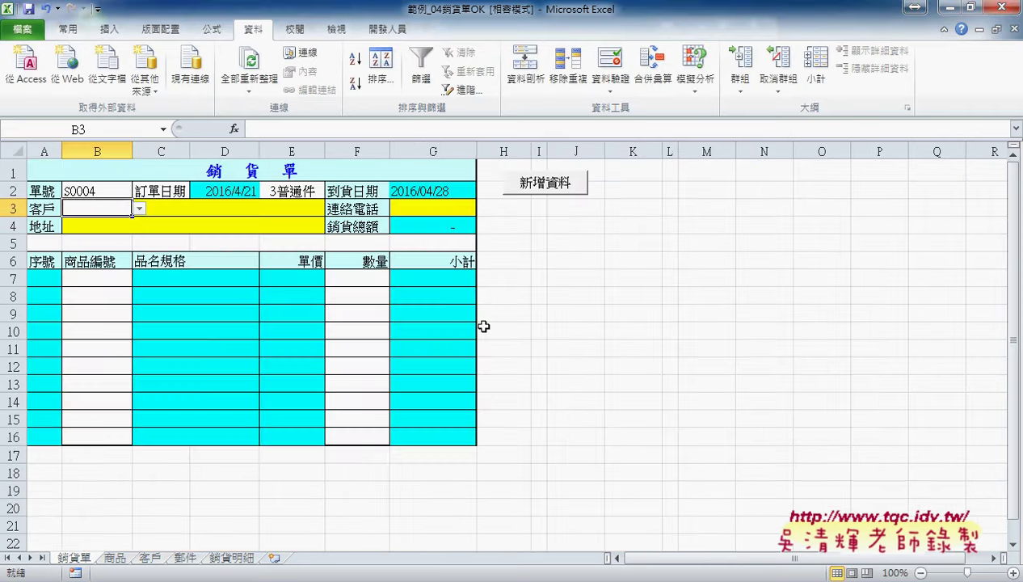
click(138, 209)
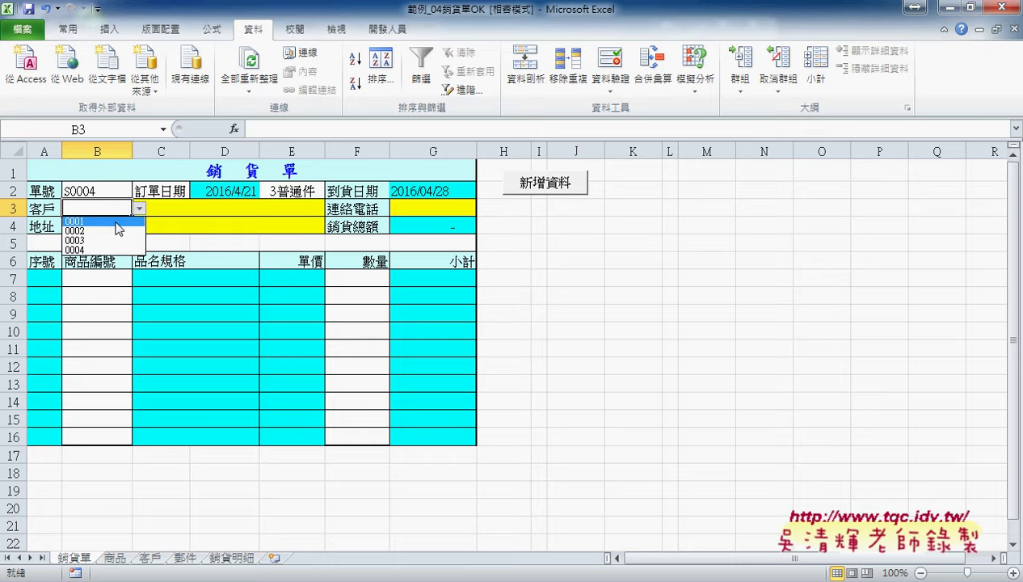
Choose customer 0001 in B3 and annotate how the lookup formulas reference the 客戶 sheet
click(116, 222)
click(172, 208)
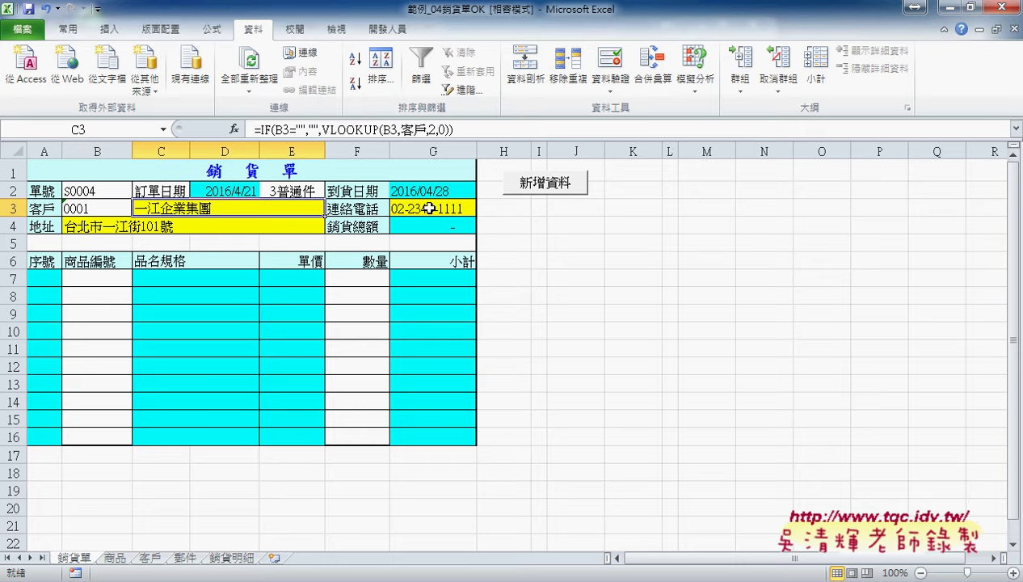
click(106, 227)
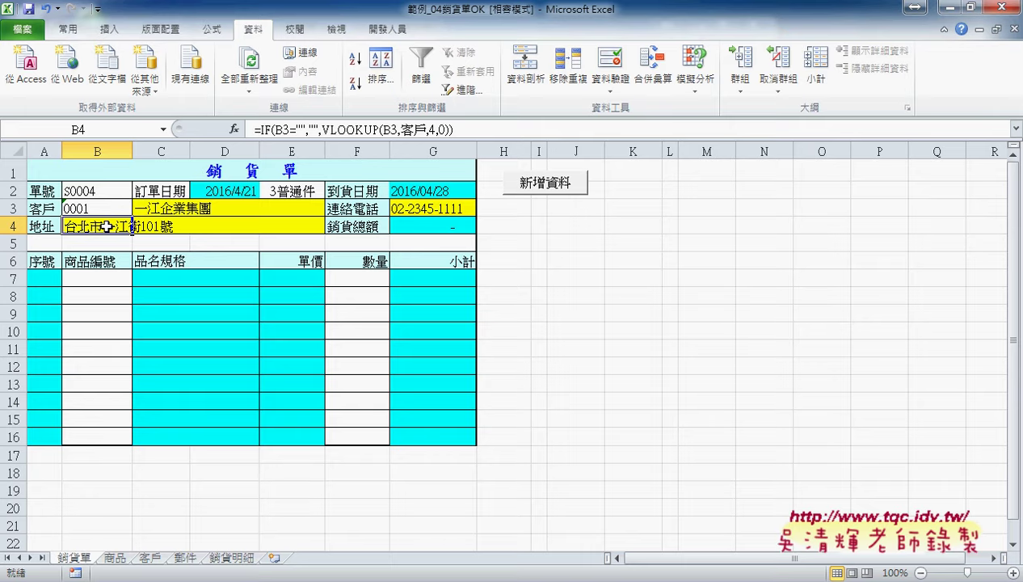
click(142, 211)
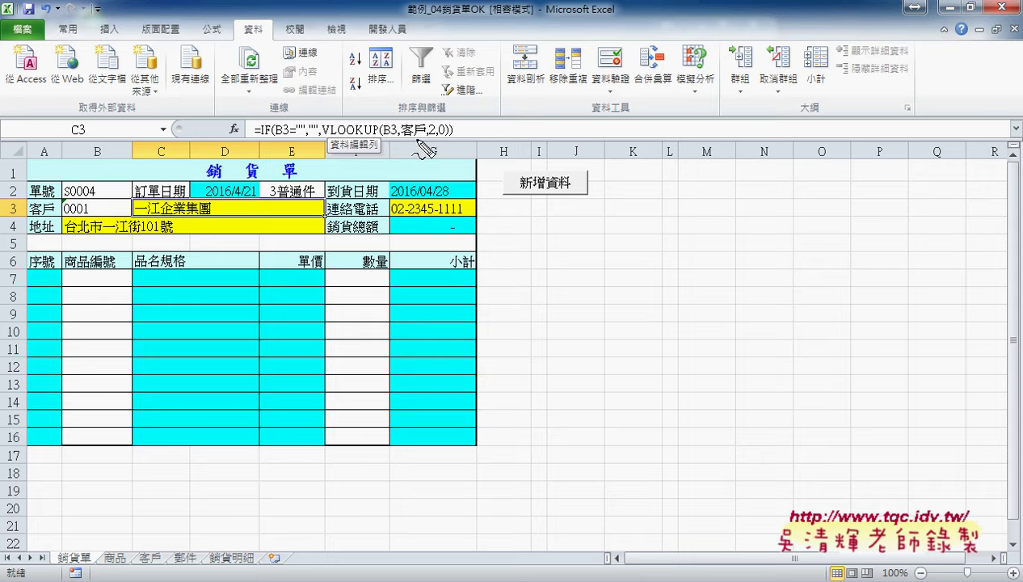
drag(85, 217, 89, 202)
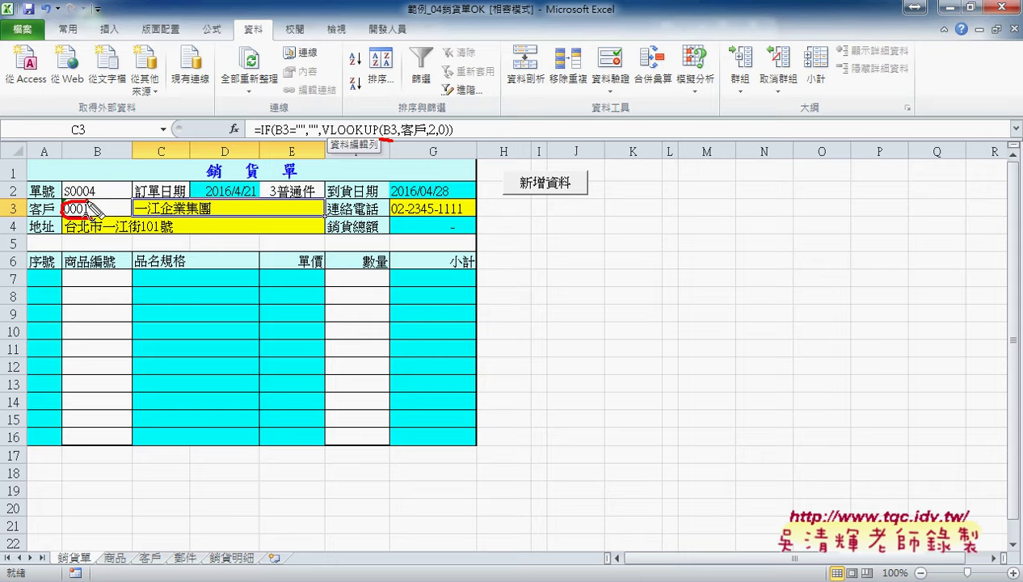
drag(409, 138, 426, 138)
drag(159, 551, 155, 553)
mouse_move(137, 495)
mouse_down()
mouse_move(146, 530)
mouse_move(153, 518)
mouse_up()
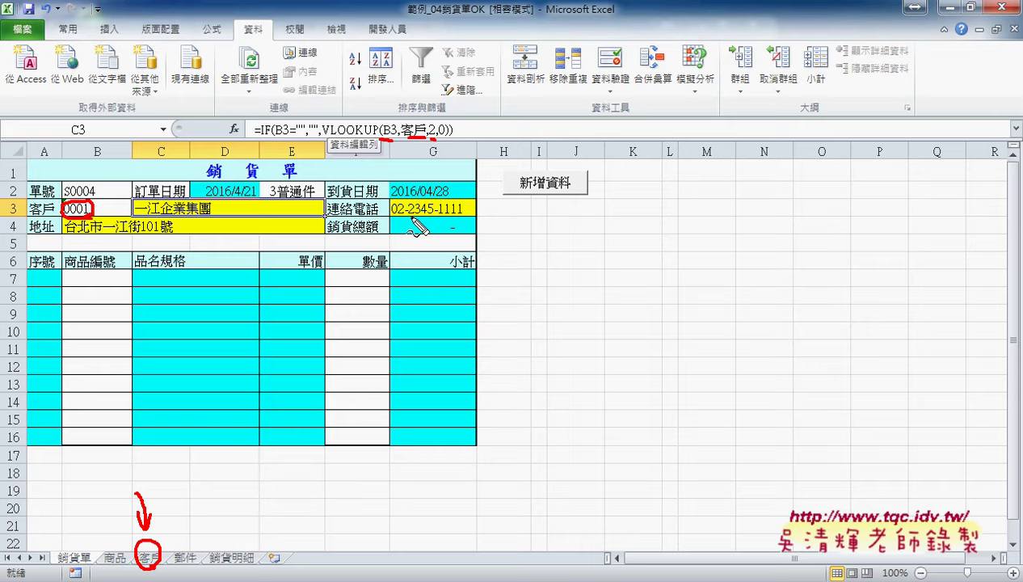
drag(80, 237, 166, 236)
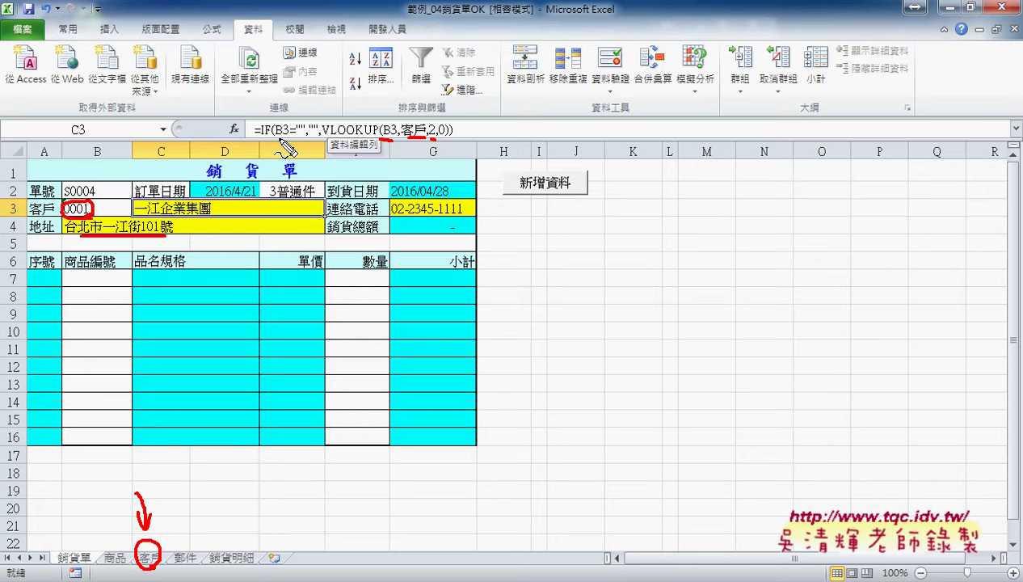
drag(269, 138, 302, 140)
key(Escape)
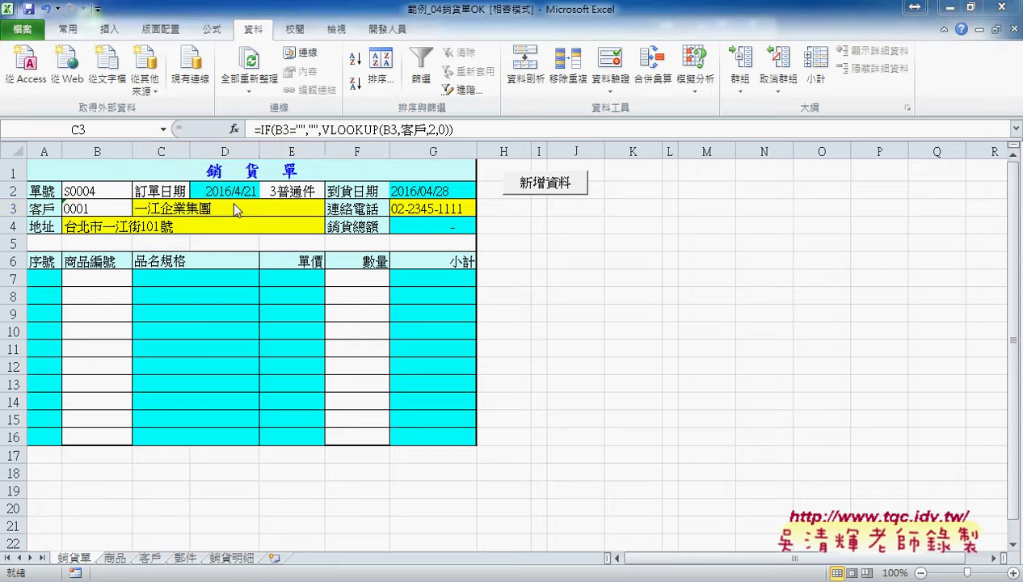
Clear B3 and confirm the customer name, phone and address cells turn blank
click(112, 210)
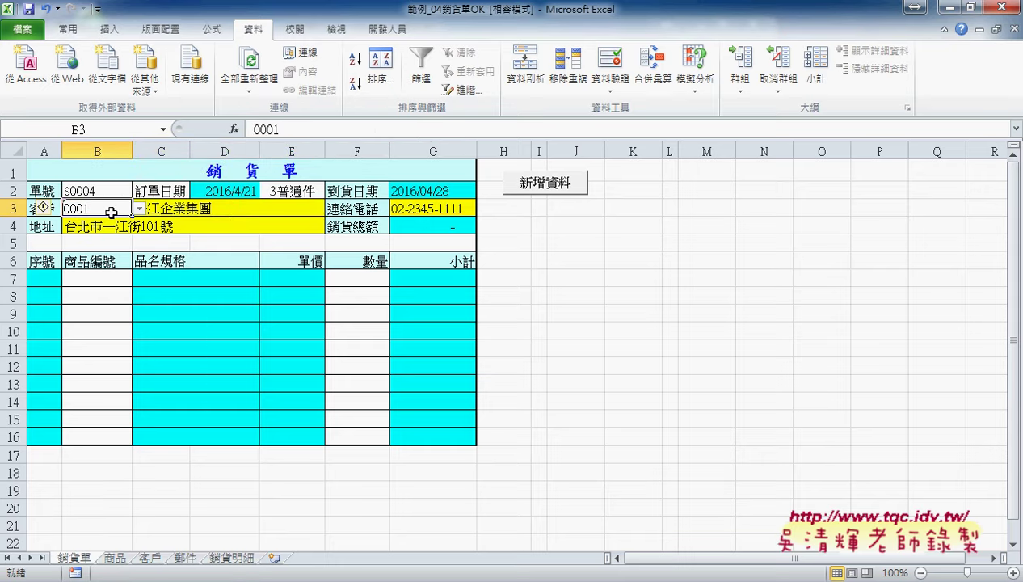
key(Delete)
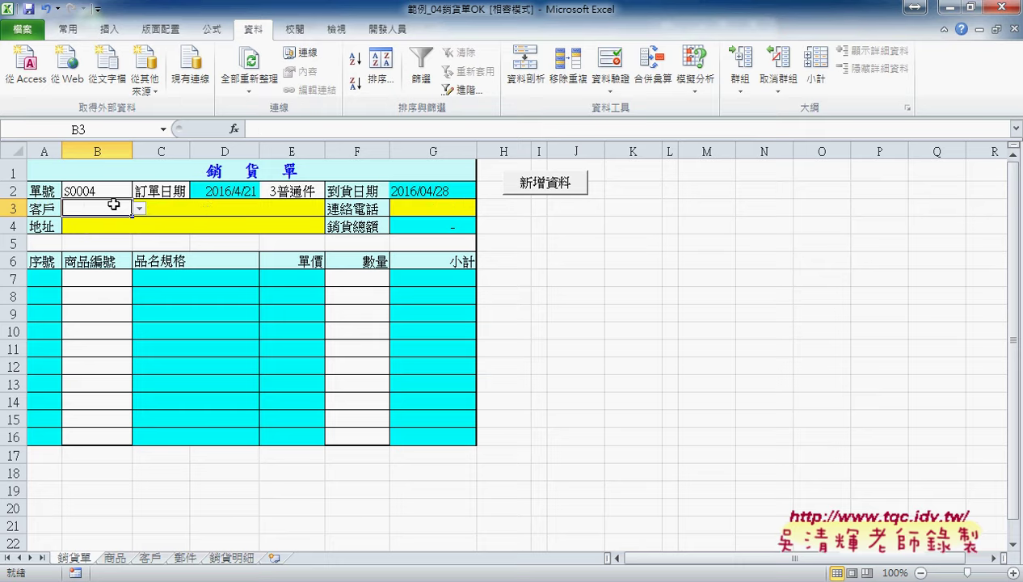
click(202, 210)
click(421, 209)
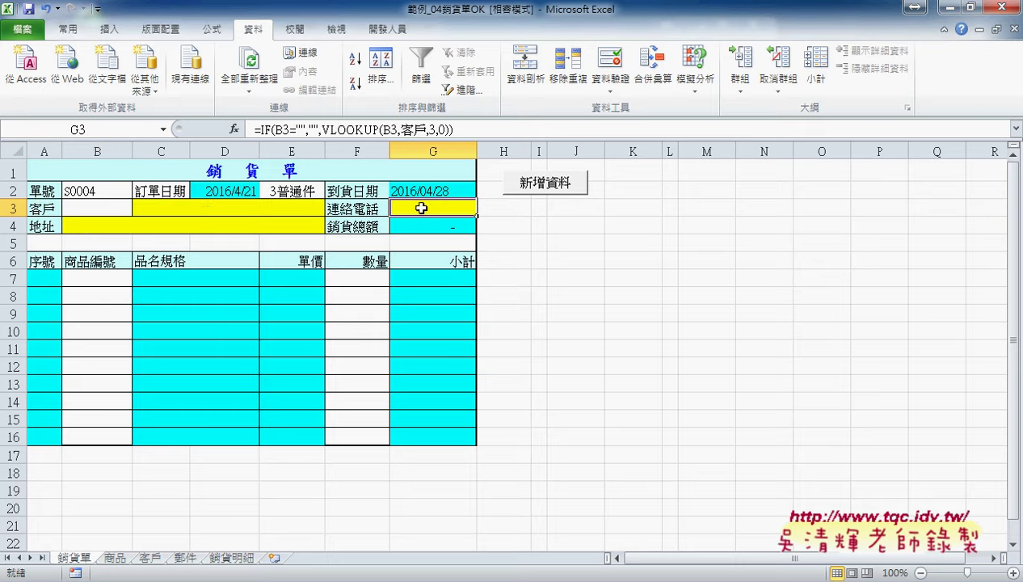
click(95, 227)
click(93, 208)
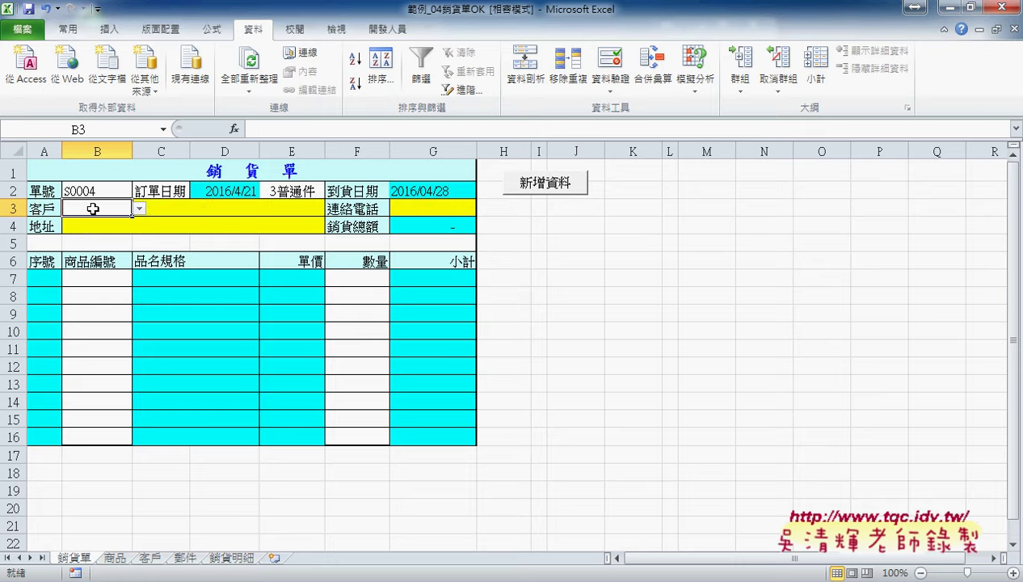
Select customer 0002 in B3 and display B7's product code list
click(139, 208)
click(105, 226)
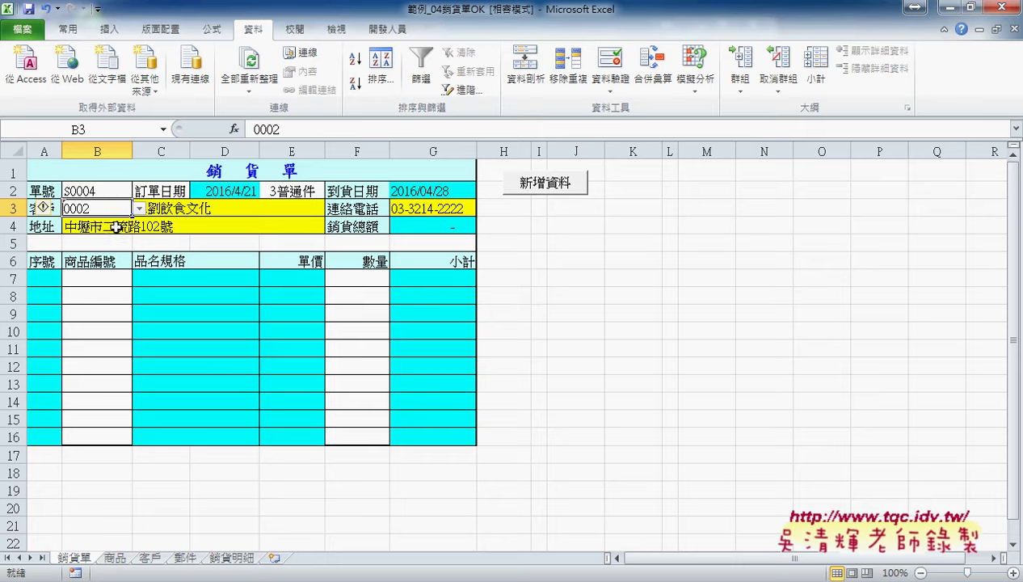
click(118, 277)
click(139, 279)
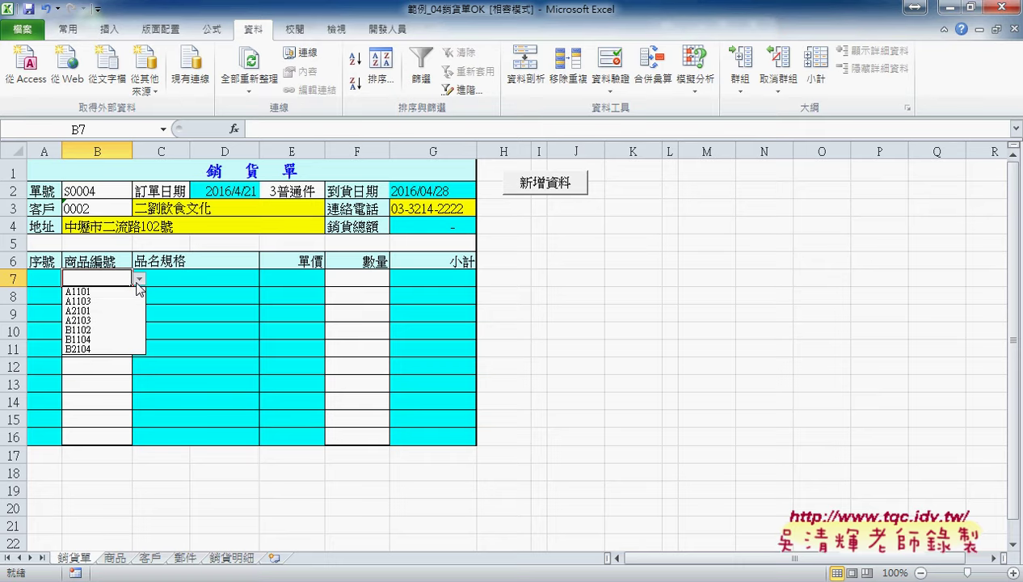
Inspect the product codes in A1:A8 on the 商品 sheet
click(122, 560)
click(114, 559)
click(63, 168)
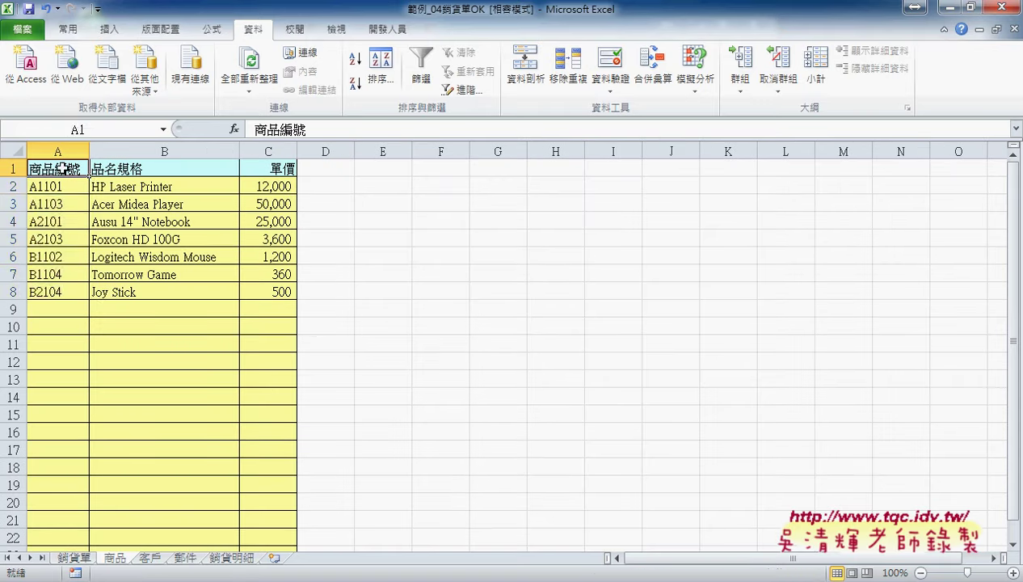
drag(63, 168, 64, 292)
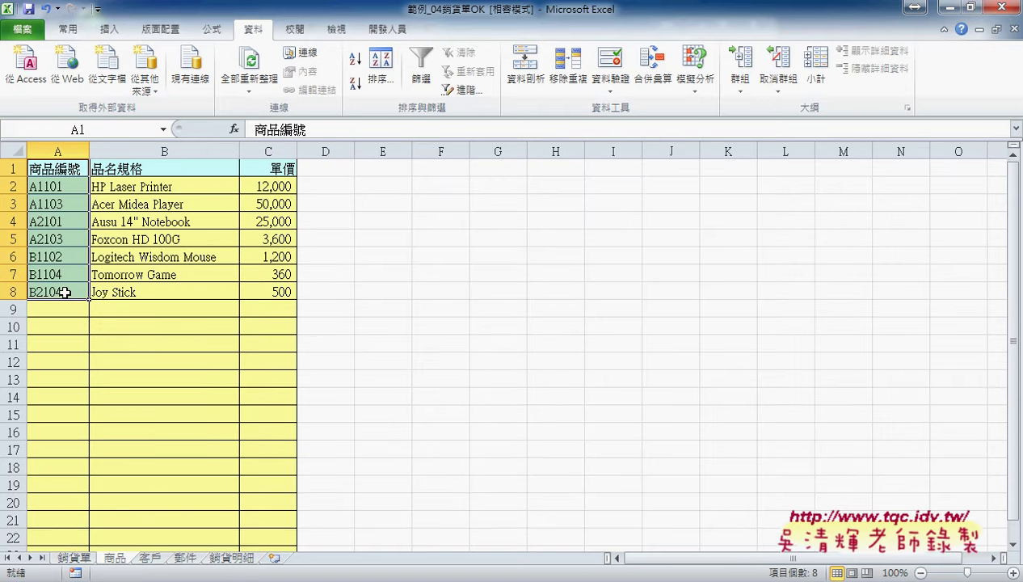
click(75, 557)
Review the B7:B16 validation rule (list =商品編號) without changes, then show B7's choices
drag(102, 277, 88, 440)
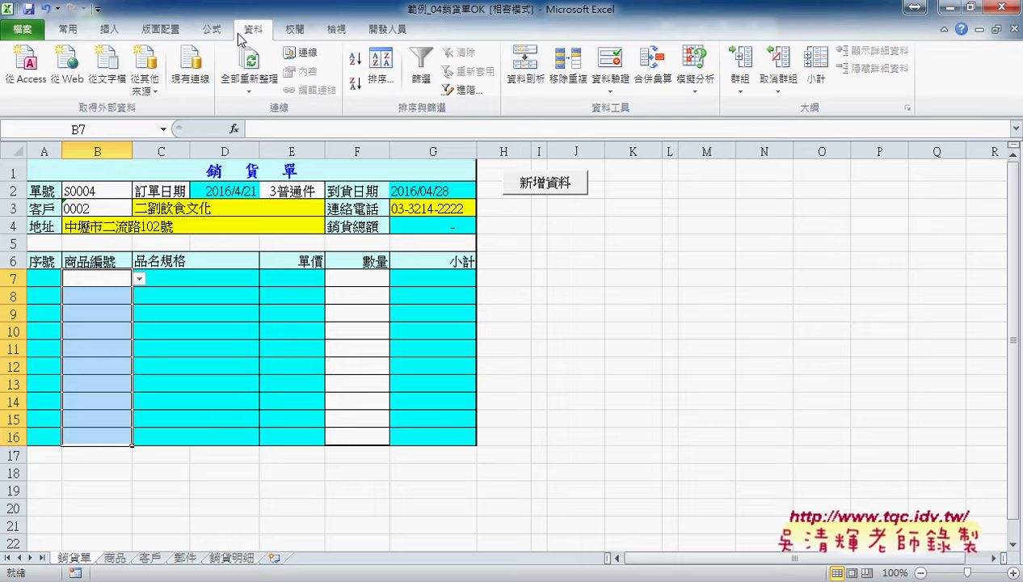
click(608, 64)
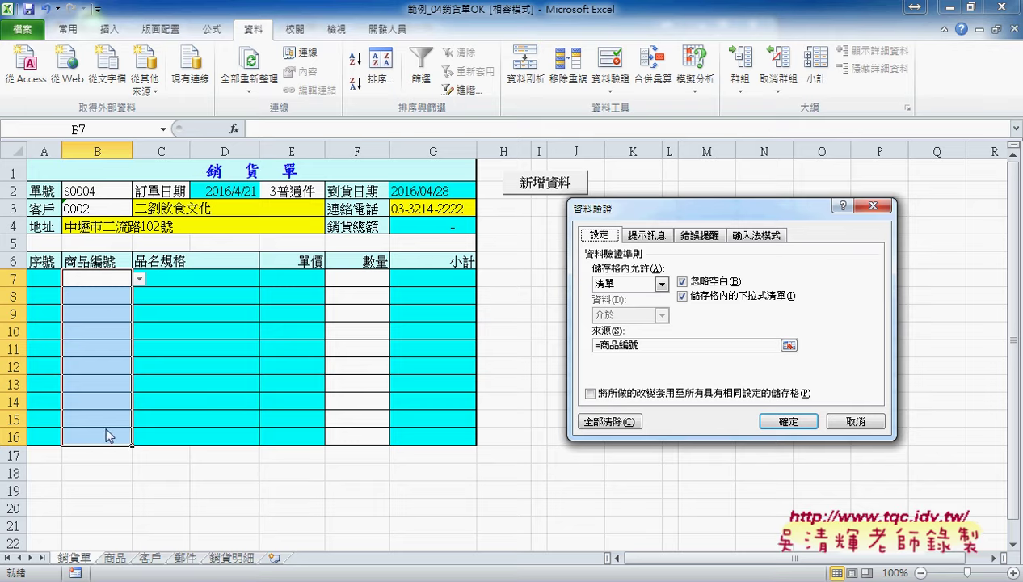
click(858, 422)
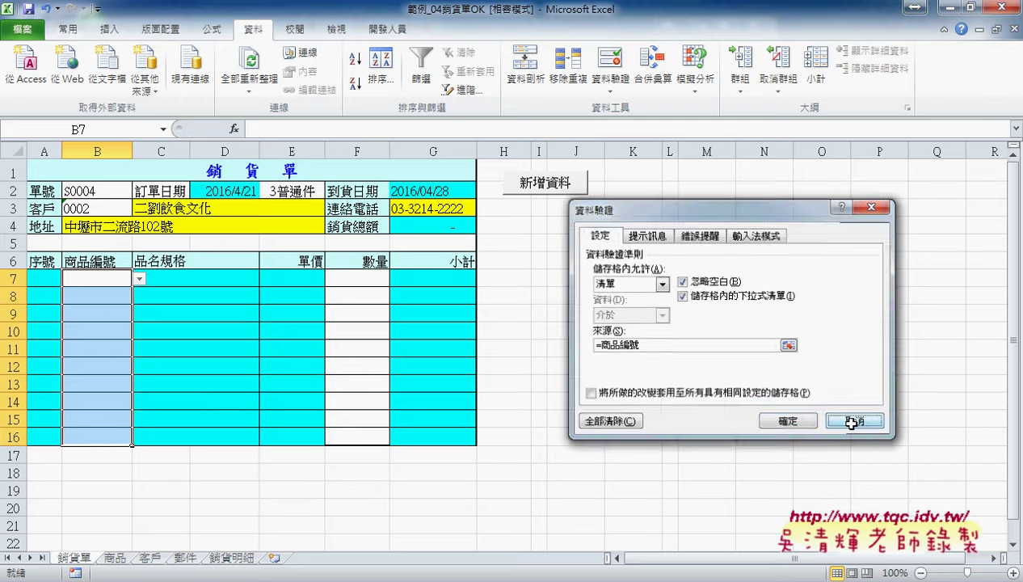
click(139, 278)
Choose A1101 in B7 and inspect the name and unit price formulas in C7 and E7
click(119, 289)
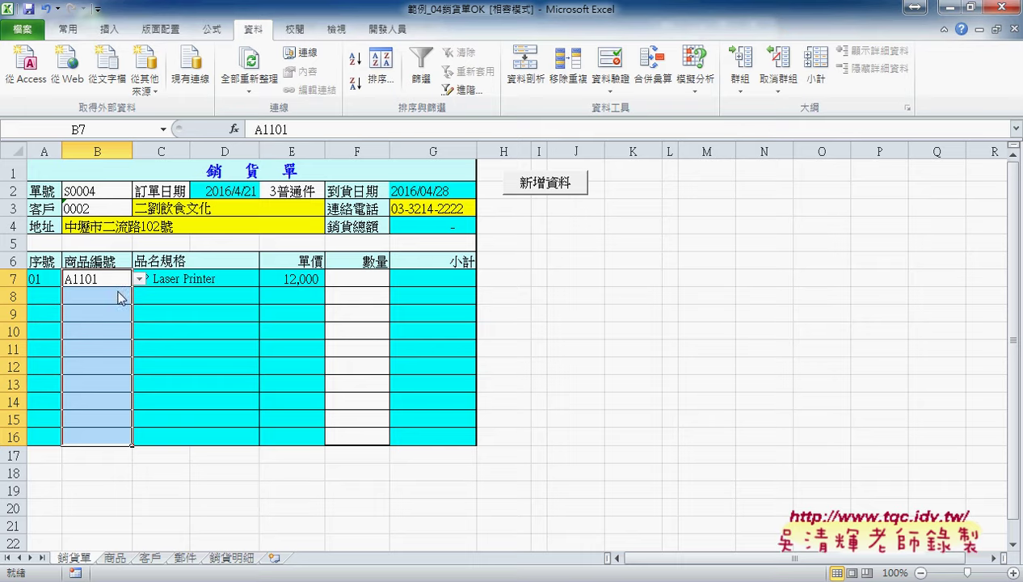
click(196, 278)
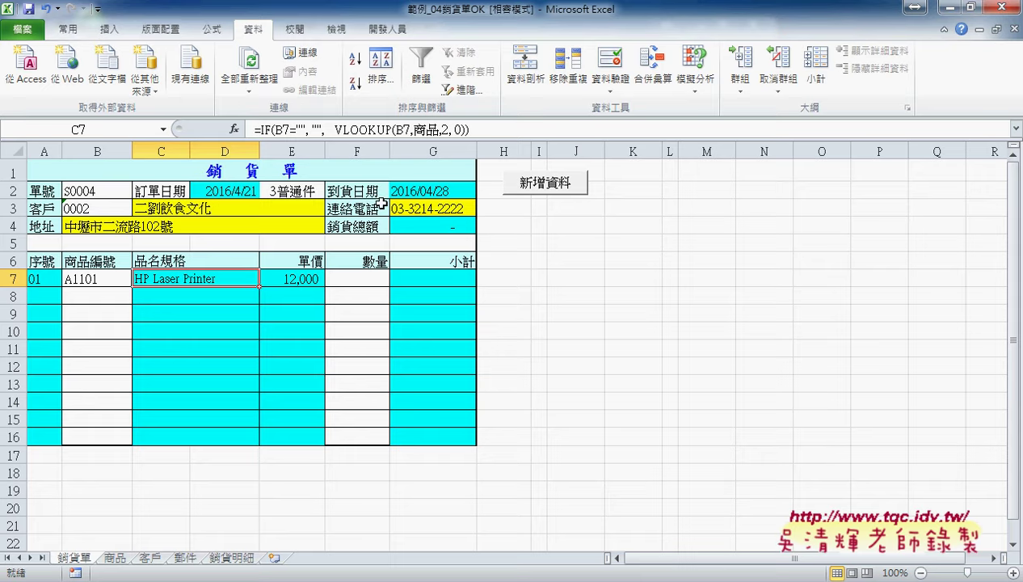
click(296, 277)
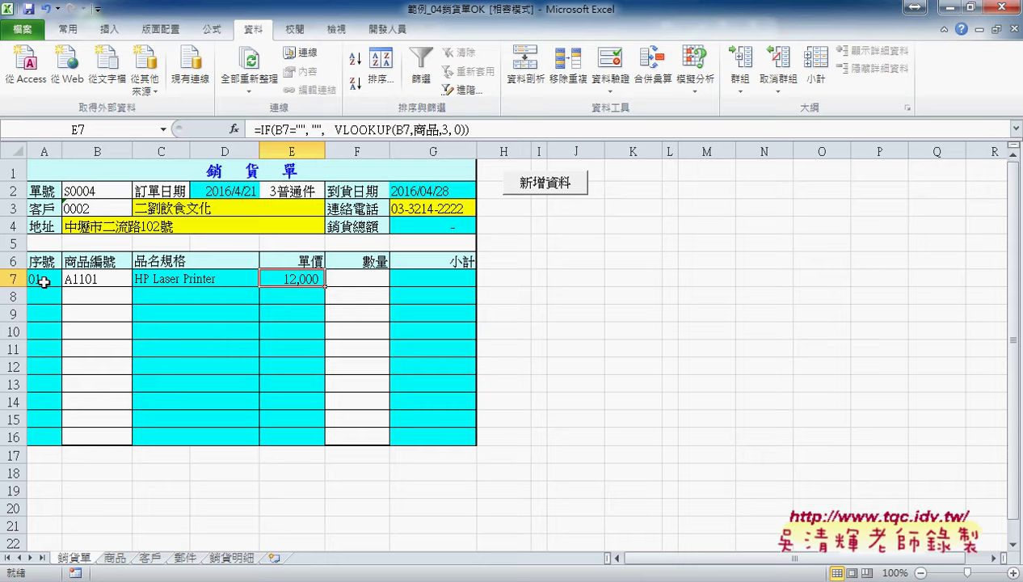
Choose A1103 in B8 and A2101 in B9, then clear the item numbers in A7:A16
click(93, 296)
click(139, 297)
click(122, 323)
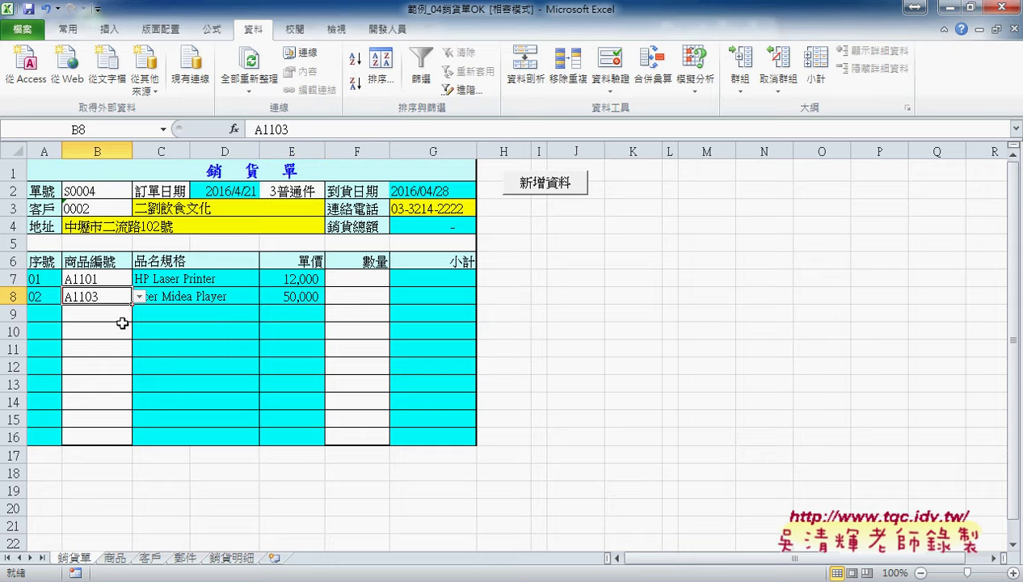
click(93, 313)
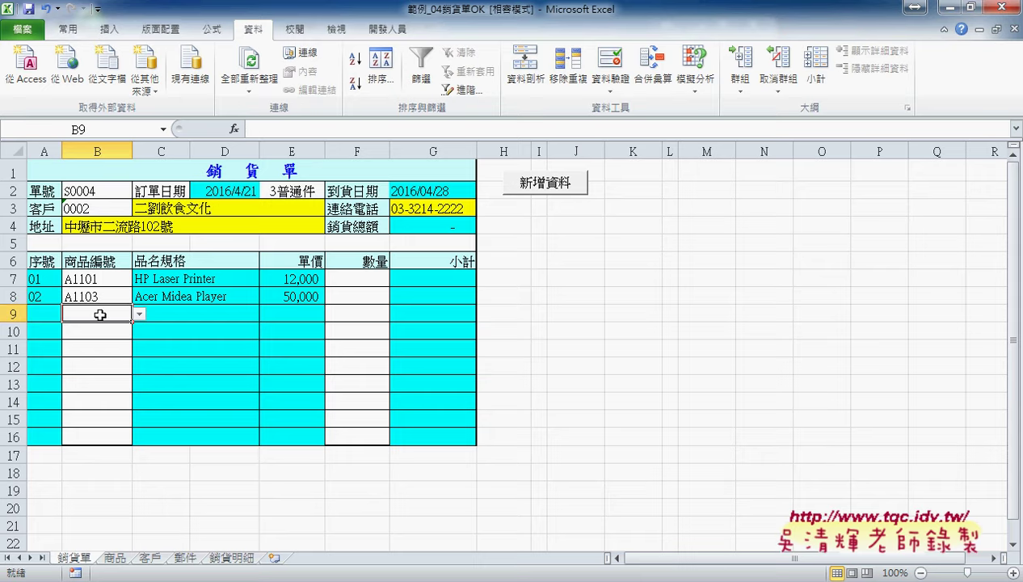
click(139, 313)
click(119, 345)
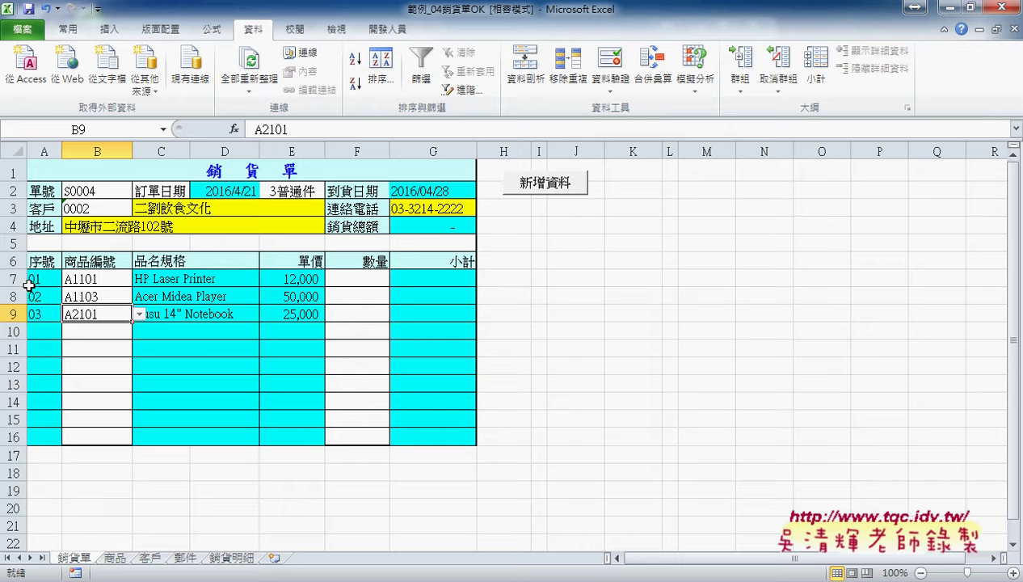
drag(39, 278, 45, 436)
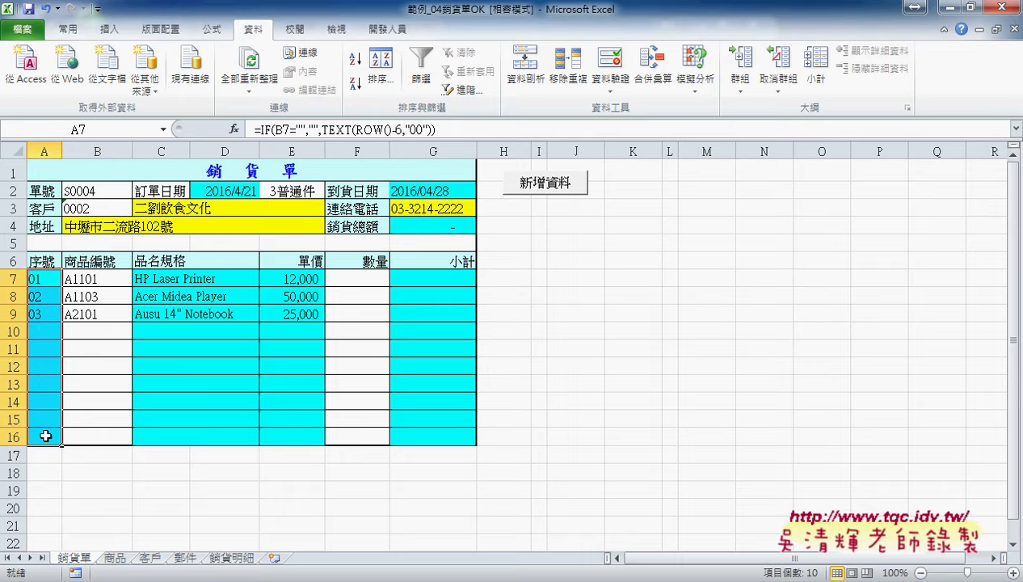
key(Delete)
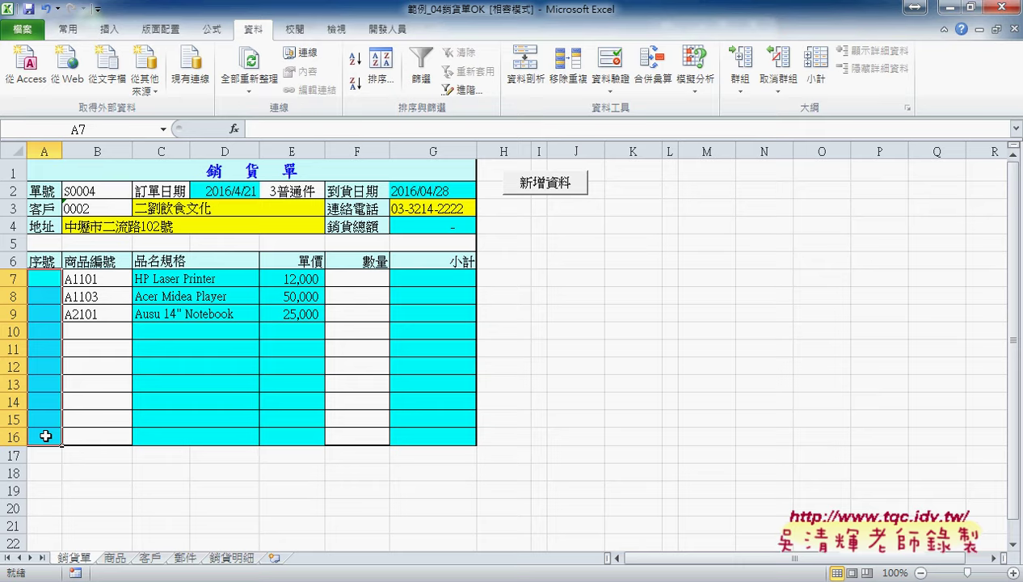
Enter =ROW()-6 in A7 using the ROW function, so it shows item number 1
click(46, 279)
text(=)
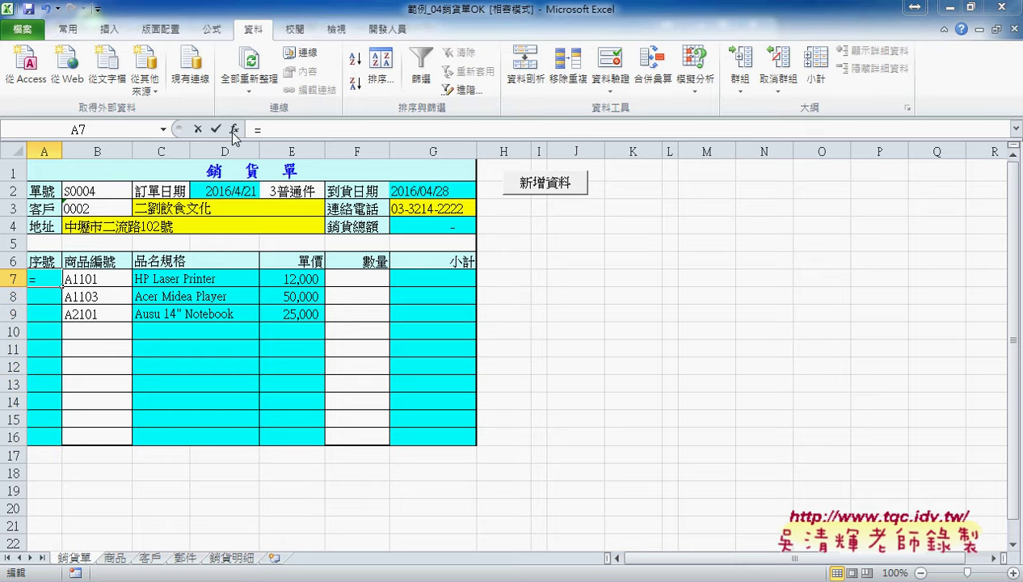
click(233, 131)
click(694, 254)
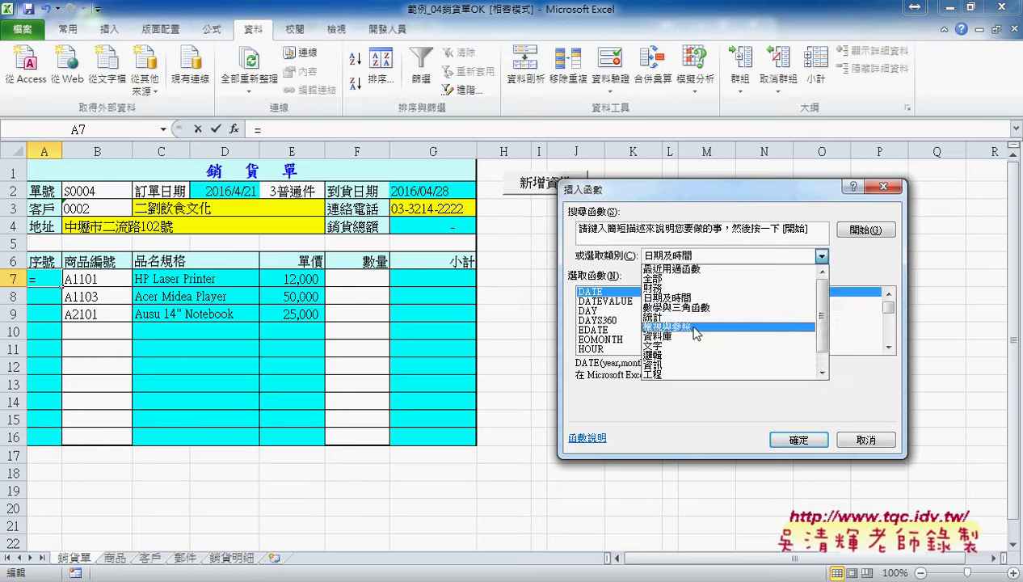
click(695, 327)
drag(888, 308, 887, 328)
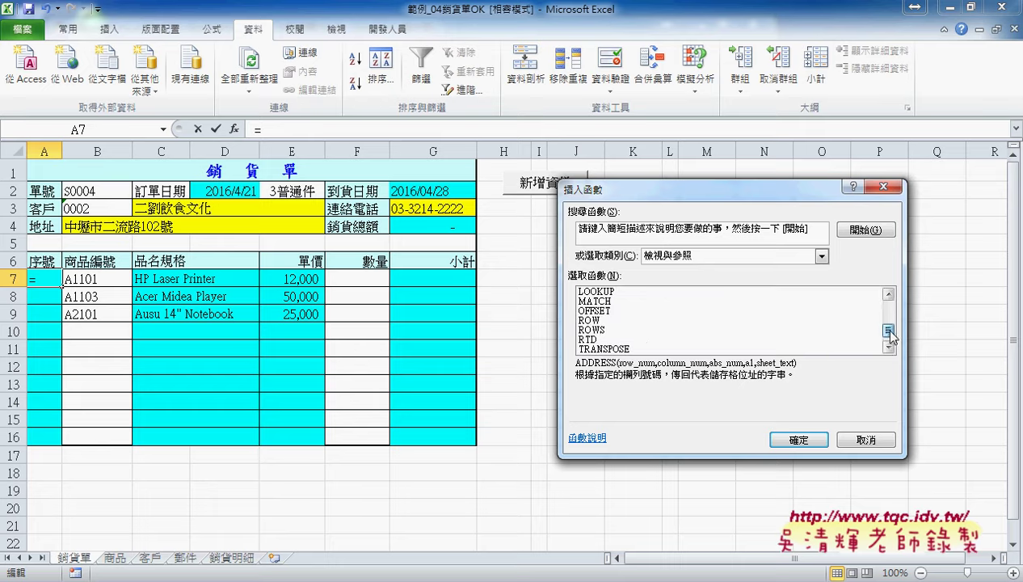
click(590, 321)
click(797, 440)
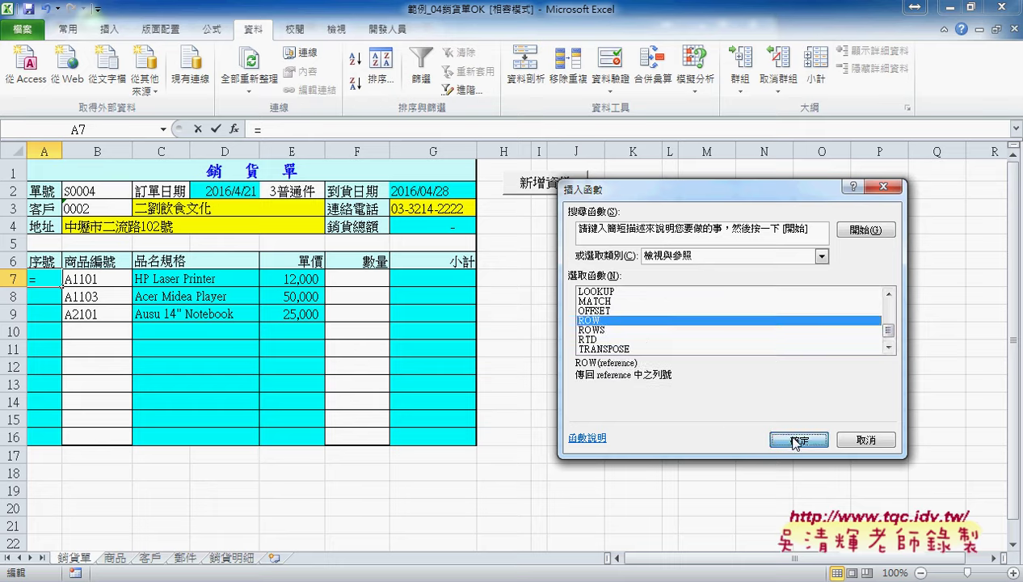
click(865, 390)
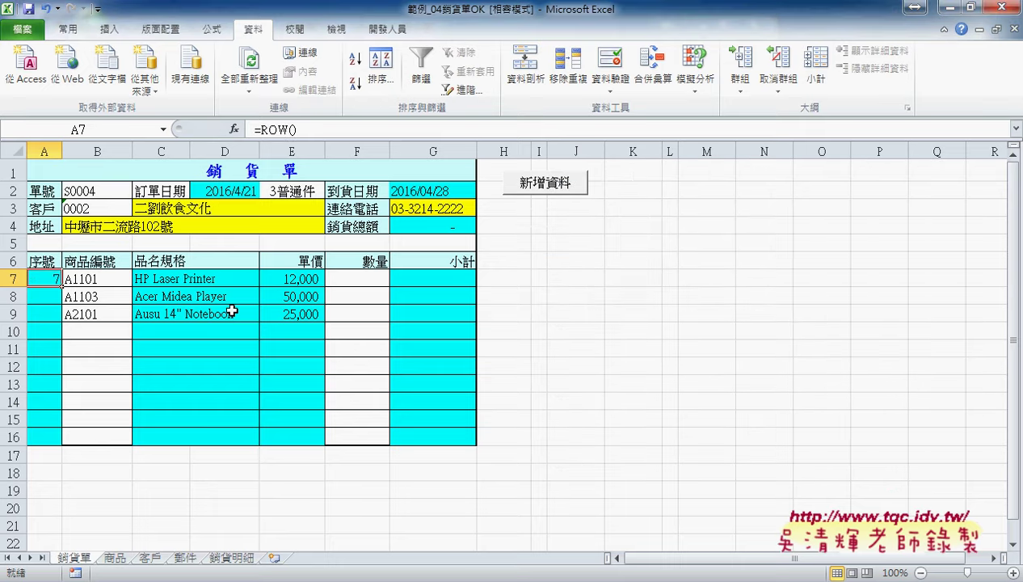
click(316, 130)
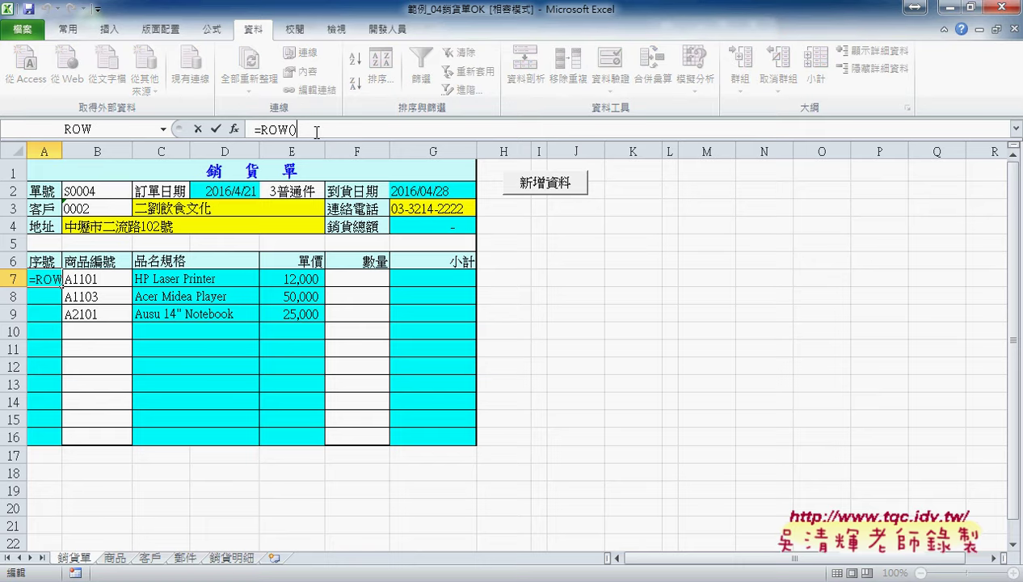
text(-6)
click(215, 128)
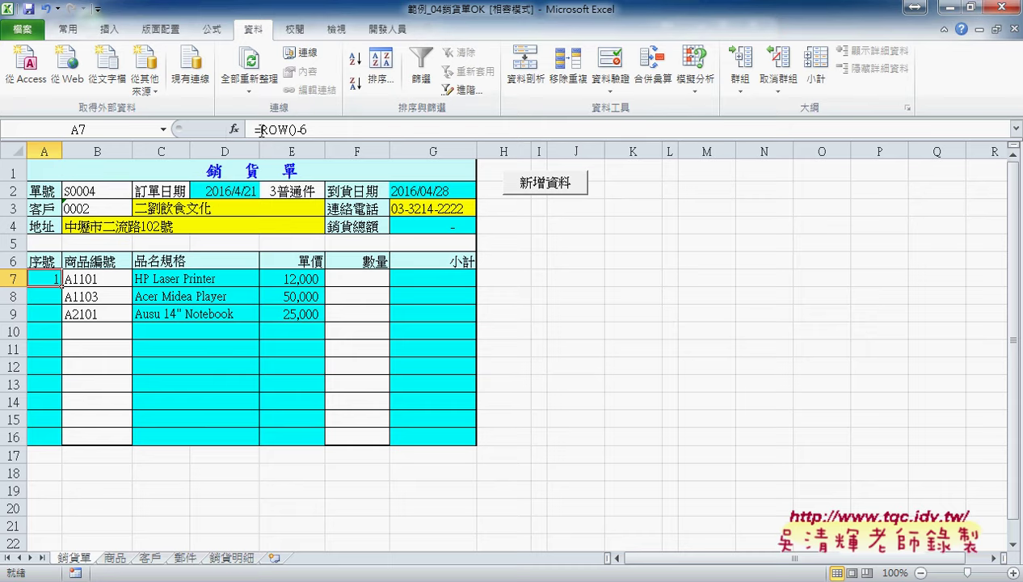
drag(260, 129, 321, 131)
Wrap ROW()-6 in TEXT with format "00" in A7 and fill it down to A16
right_click(323, 132)
click(353, 137)
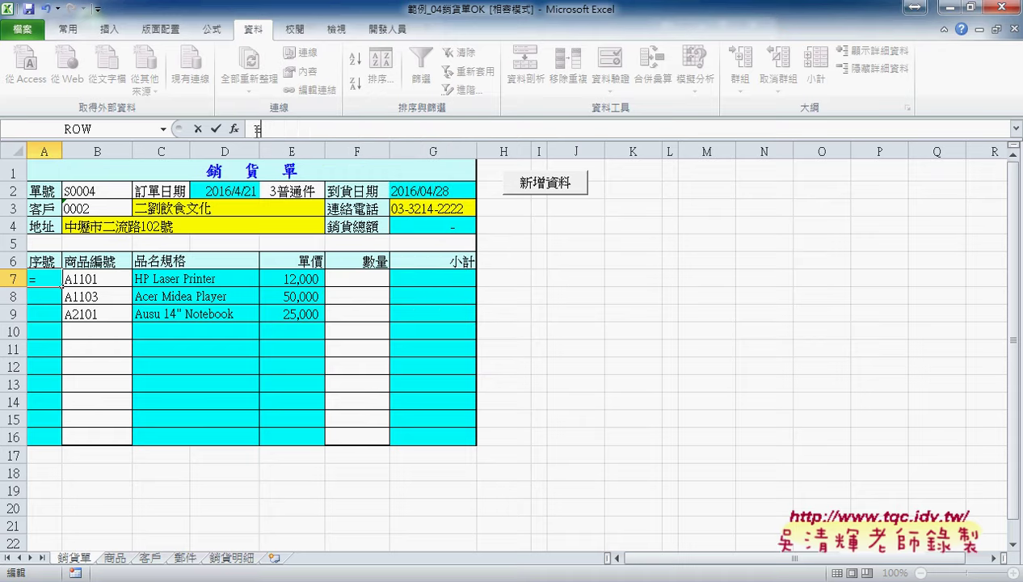
click(234, 128)
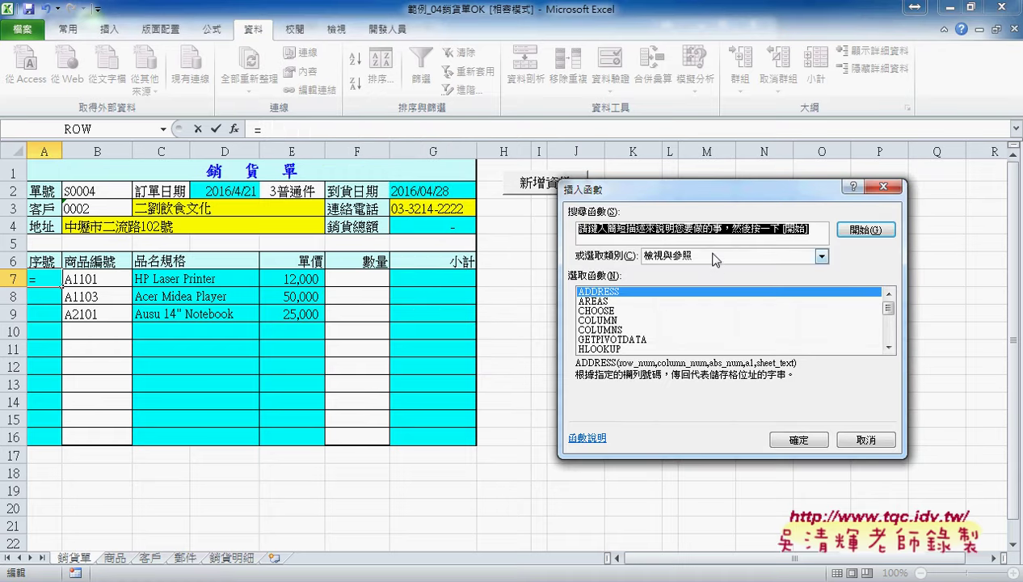
click(708, 255)
click(685, 346)
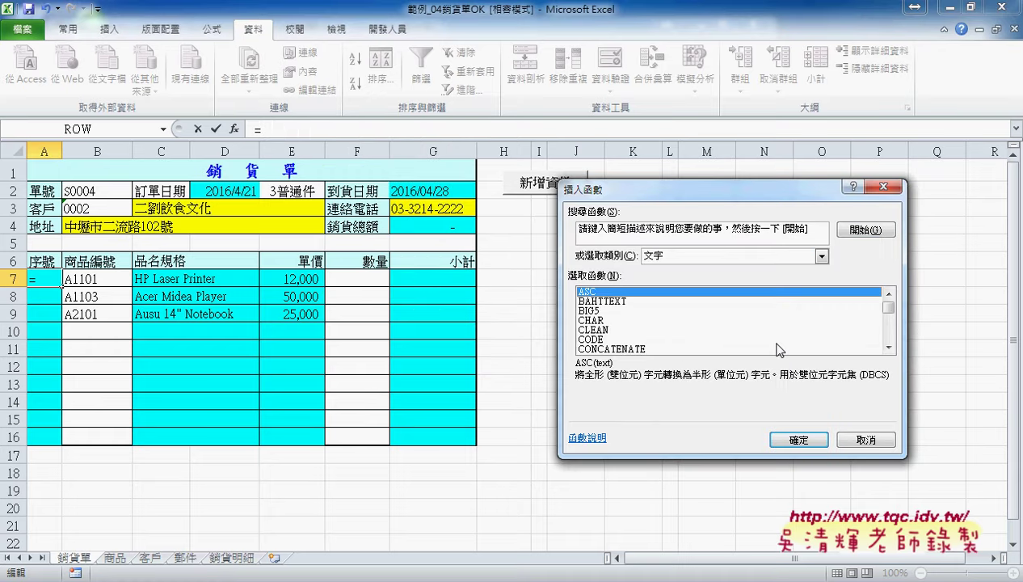
drag(889, 303, 889, 338)
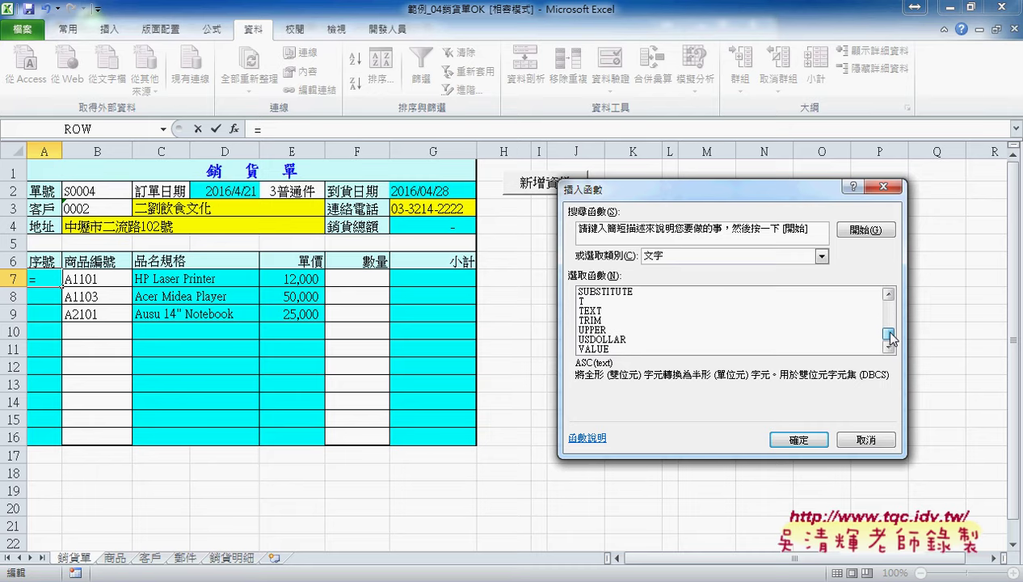
click(588, 312)
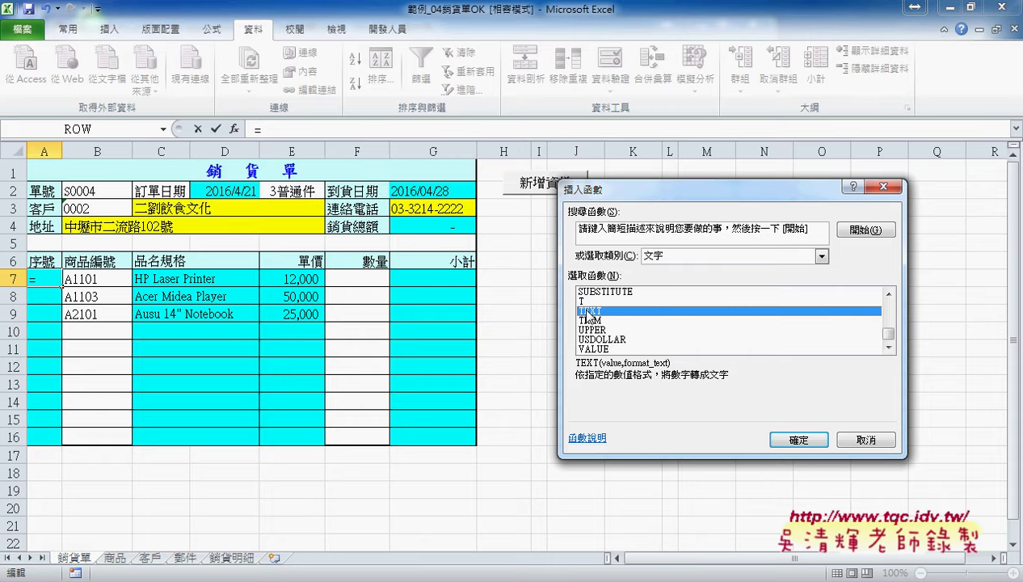
click(791, 440)
text(ROW()-6)
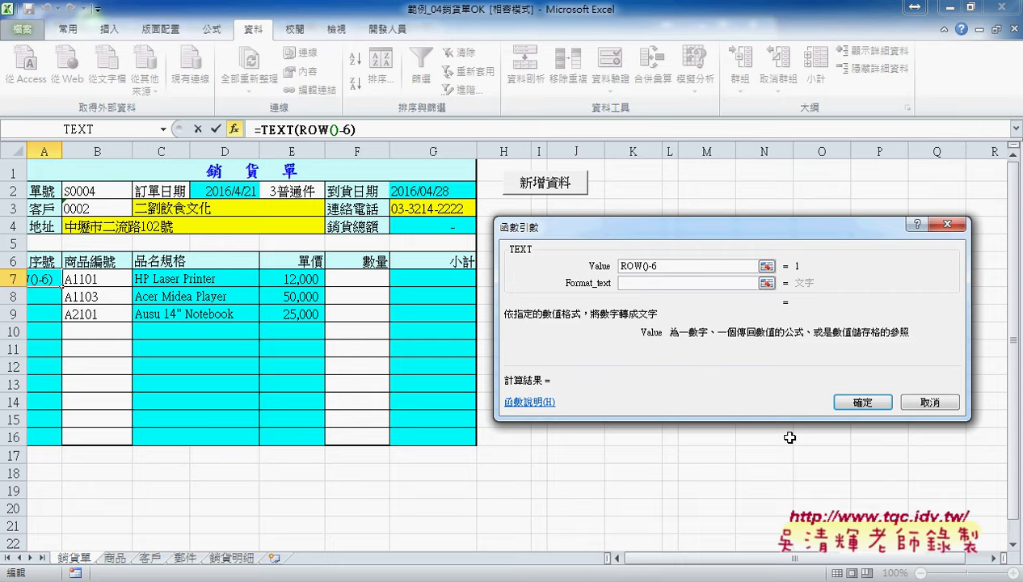
key(Tab)
text(")
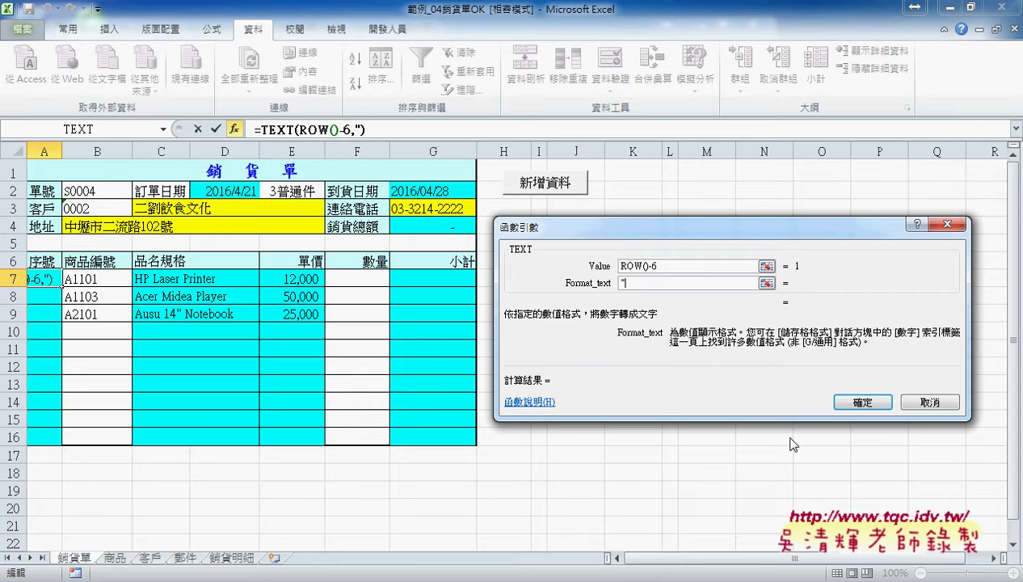
text("00)
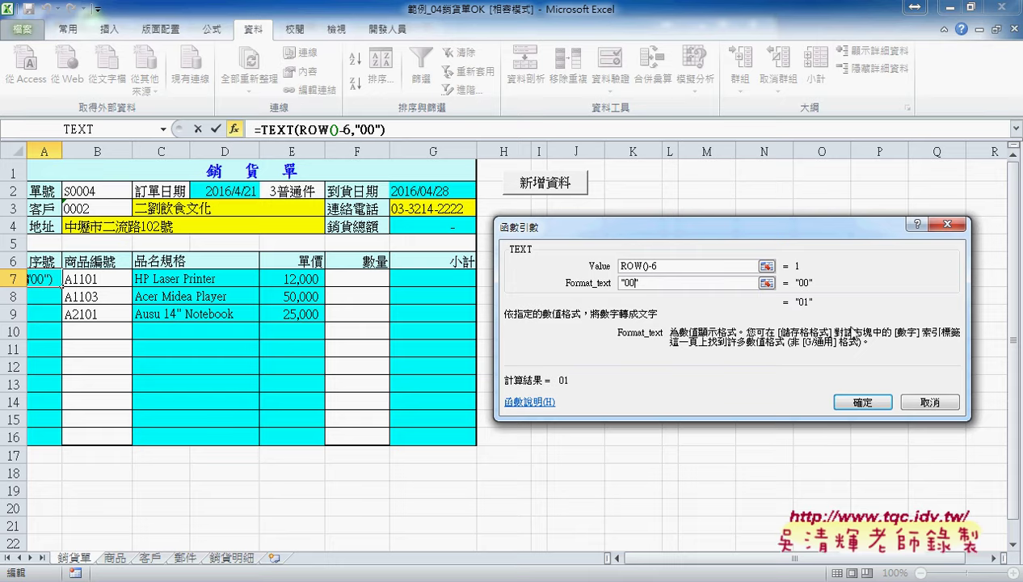
click(864, 401)
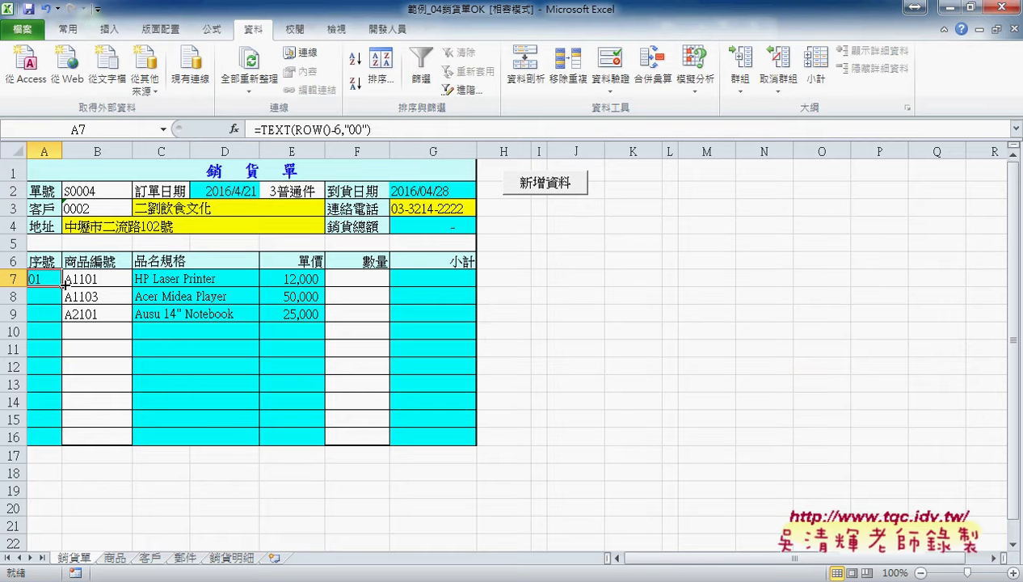
drag(64, 286, 69, 437)
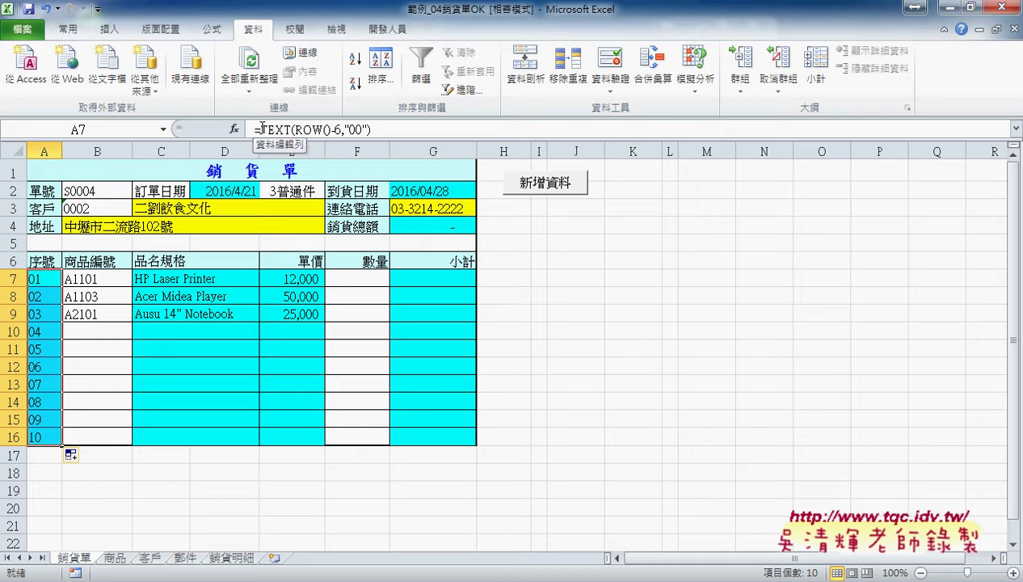
Cut the TEXT expression out of A7 and start an IF function in its place
drag(264, 130, 372, 130)
right_click(398, 130)
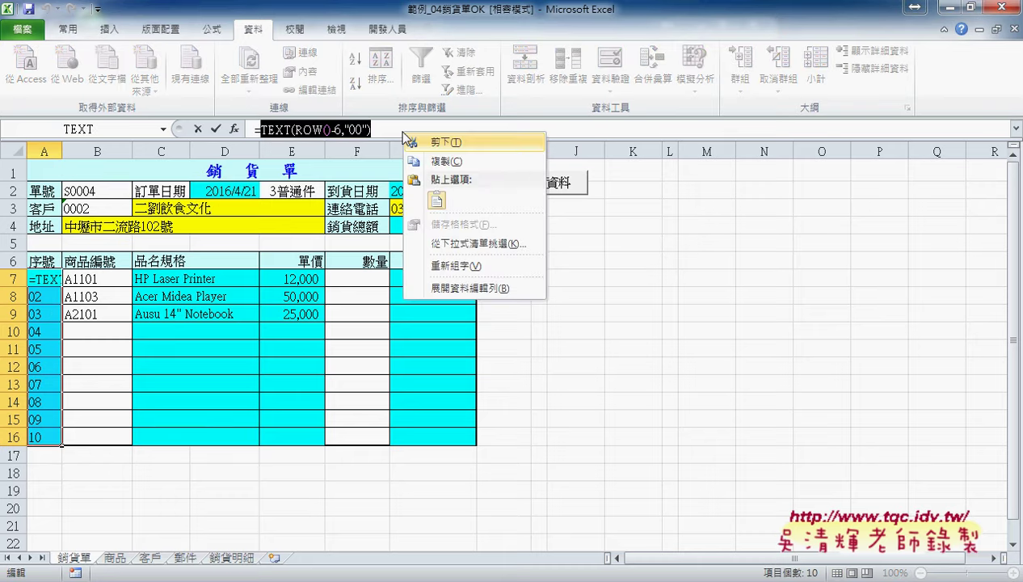
click(416, 143)
click(234, 128)
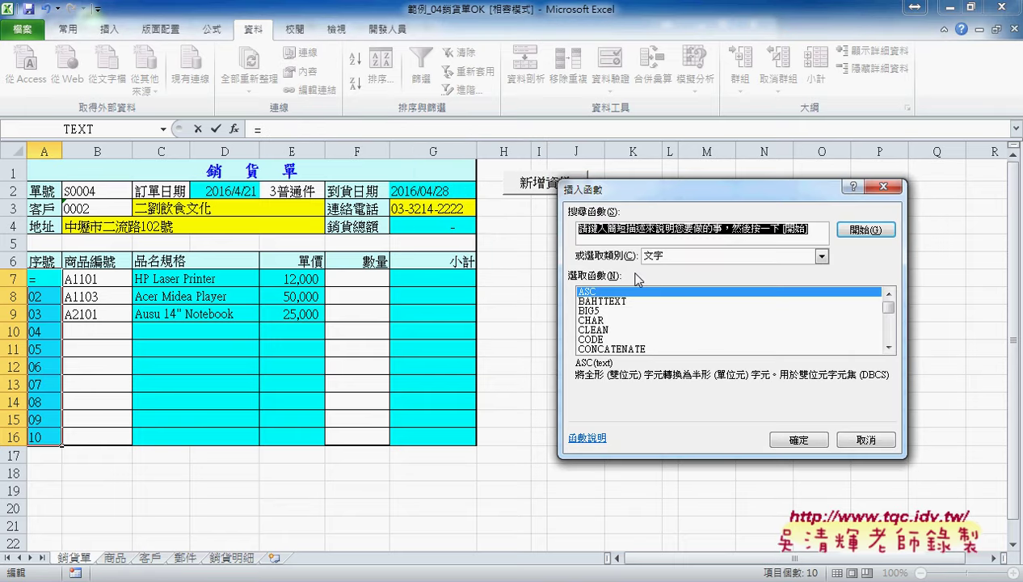
click(822, 256)
click(653, 354)
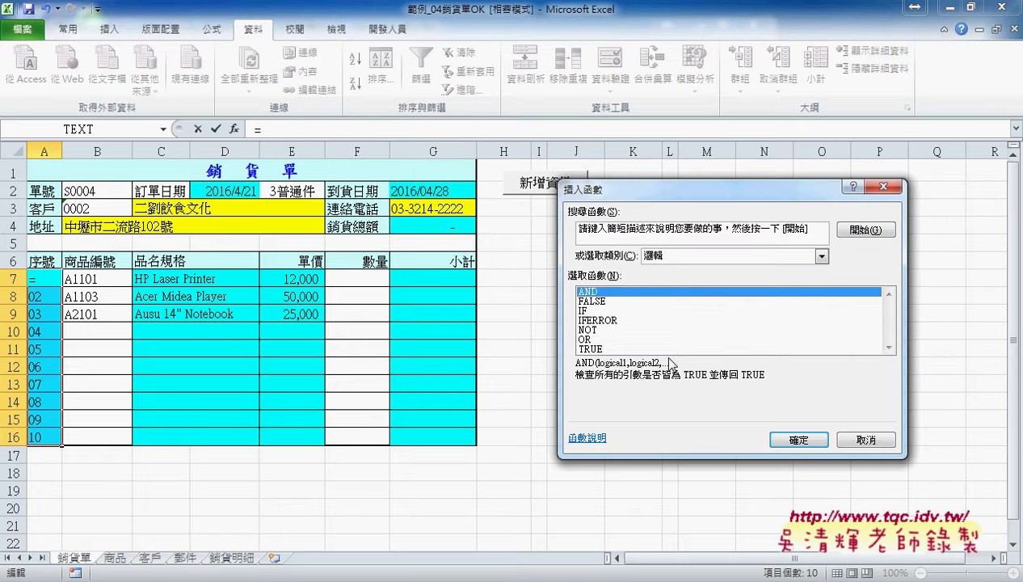
click(635, 312)
click(797, 440)
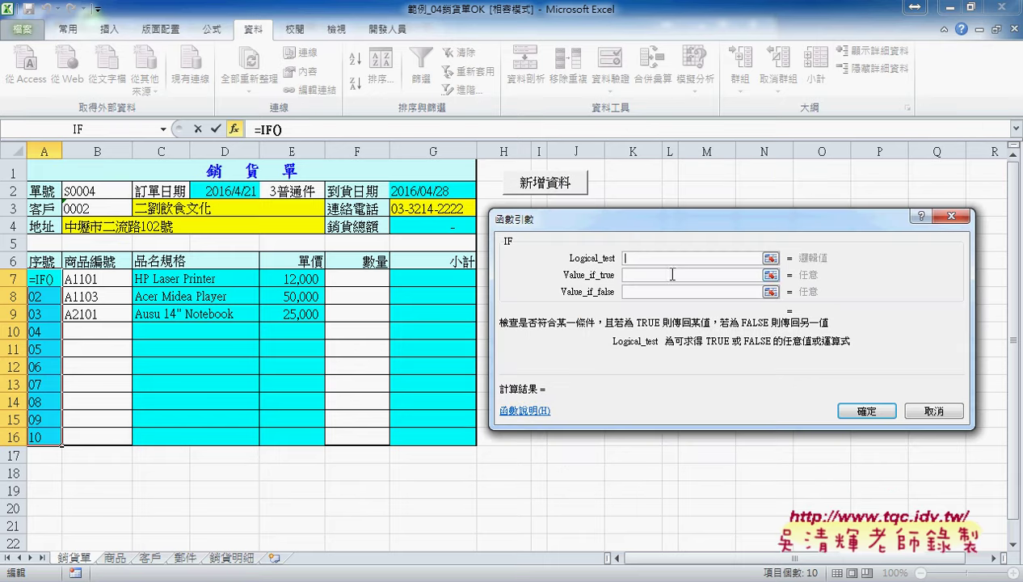
Give IF the arguments B7="", "" and TEXT(ROW()-6,"00"), then fill it down to A16
click(105, 278)
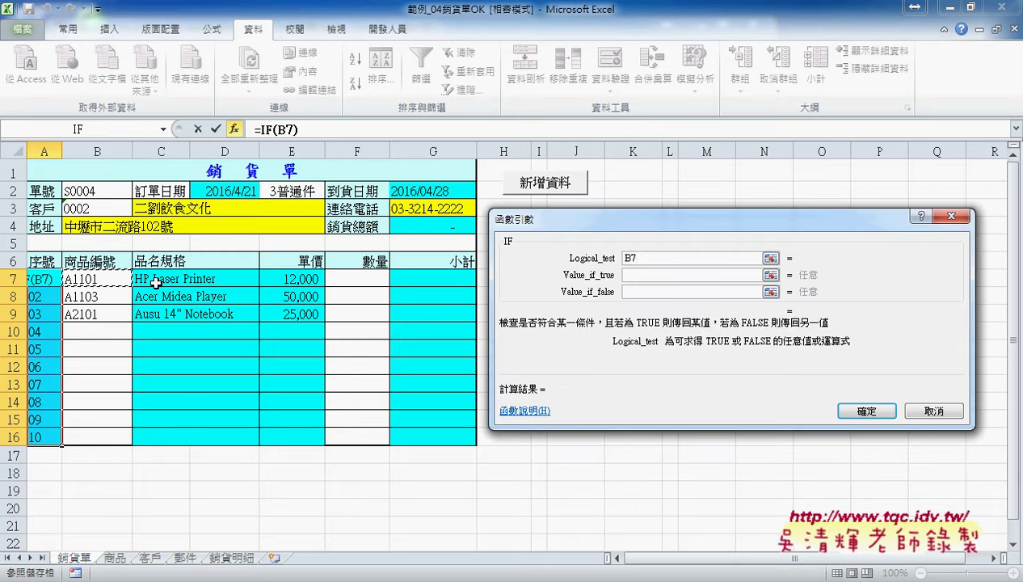
text(="")
key(Tab)
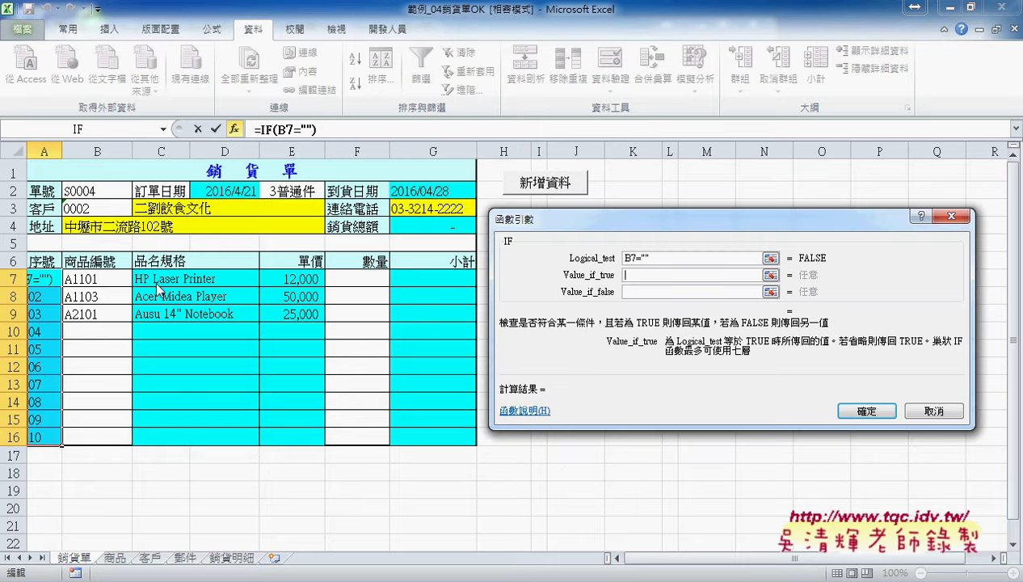
text("")
key(Tab)
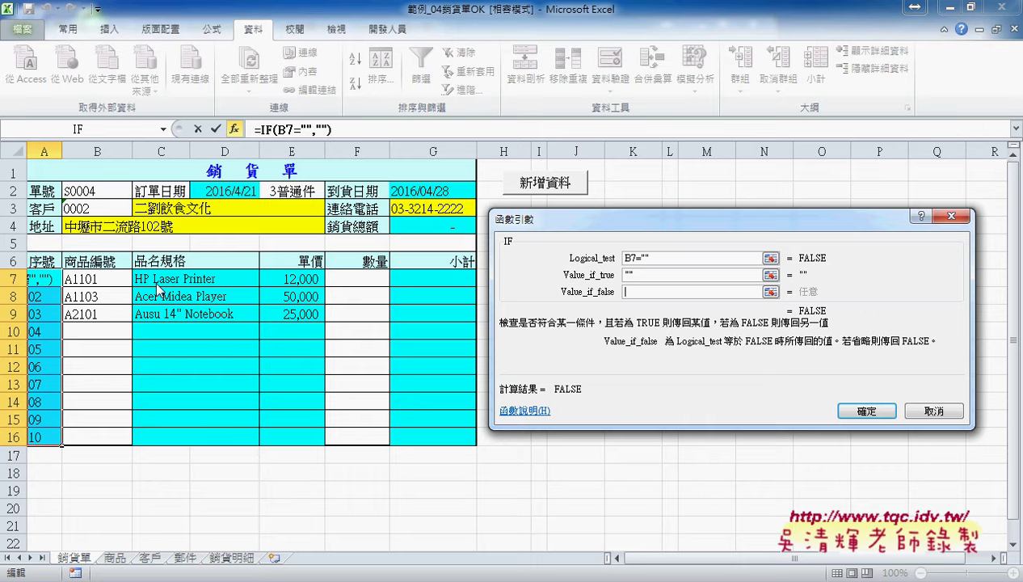
text(TEXT(ROW()-6,"00"))
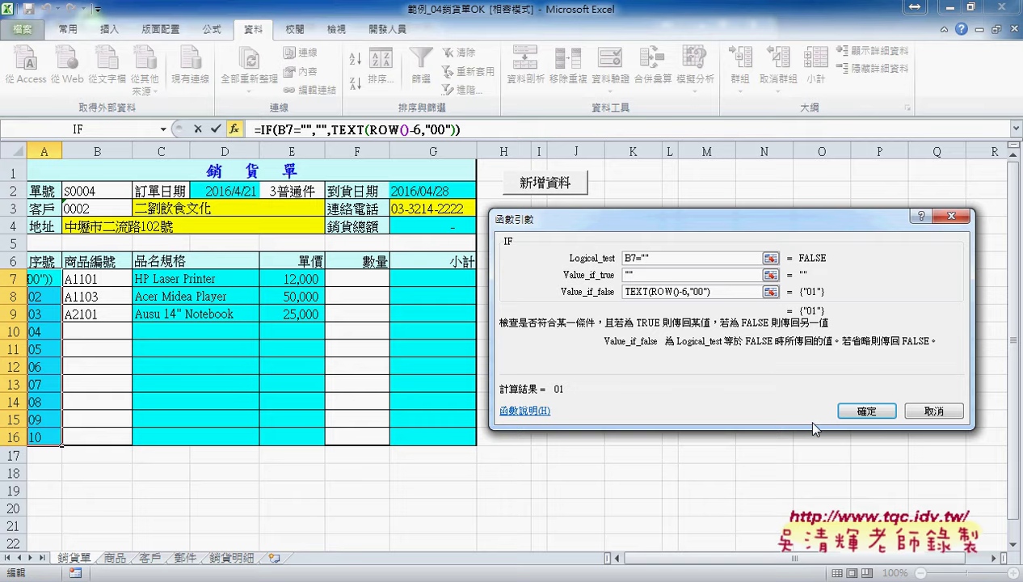
click(865, 411)
click(45, 278)
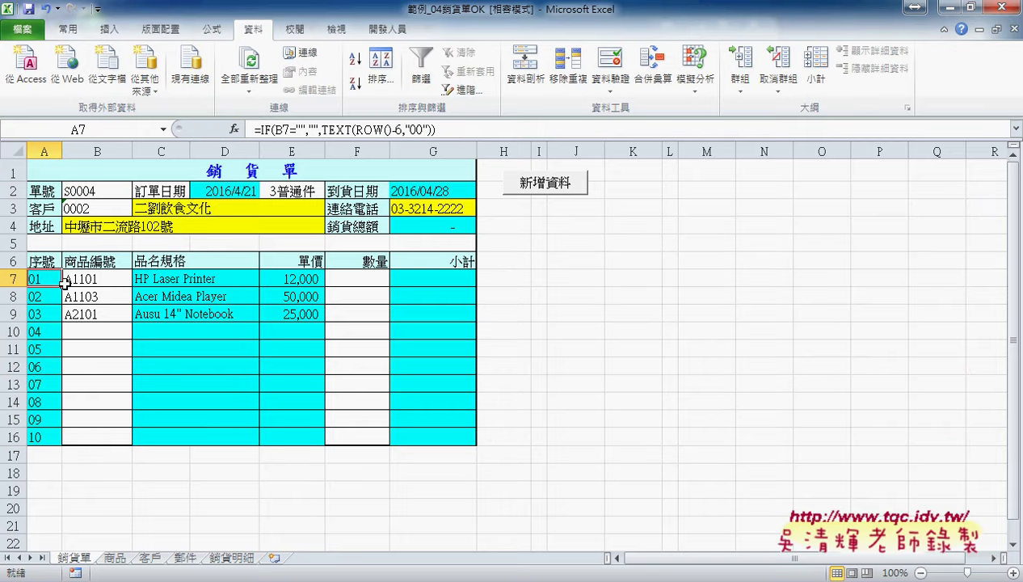
drag(62, 285, 63, 441)
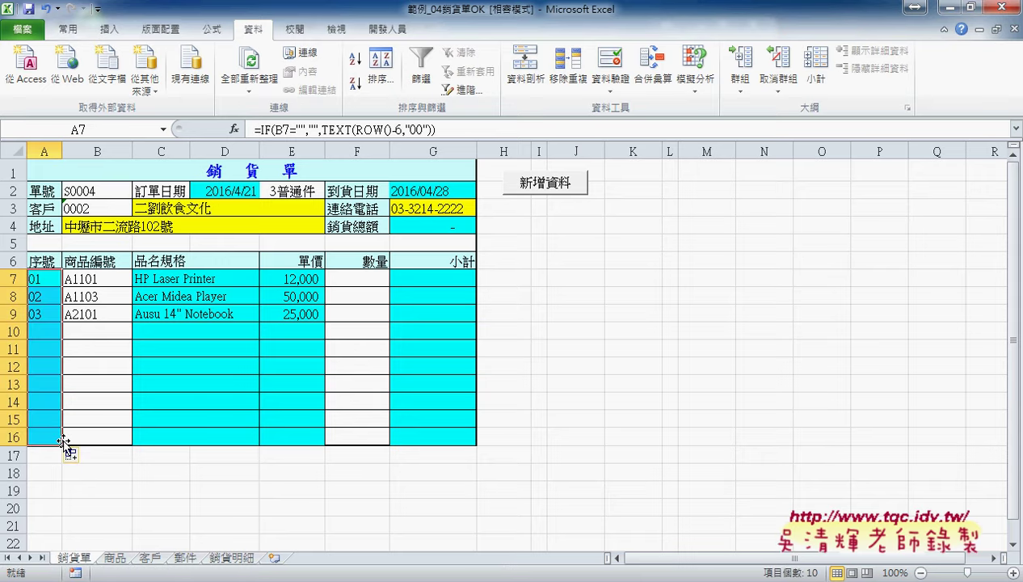
Check that F7's validation list source is 1,2,3,4,5
click(372, 275)
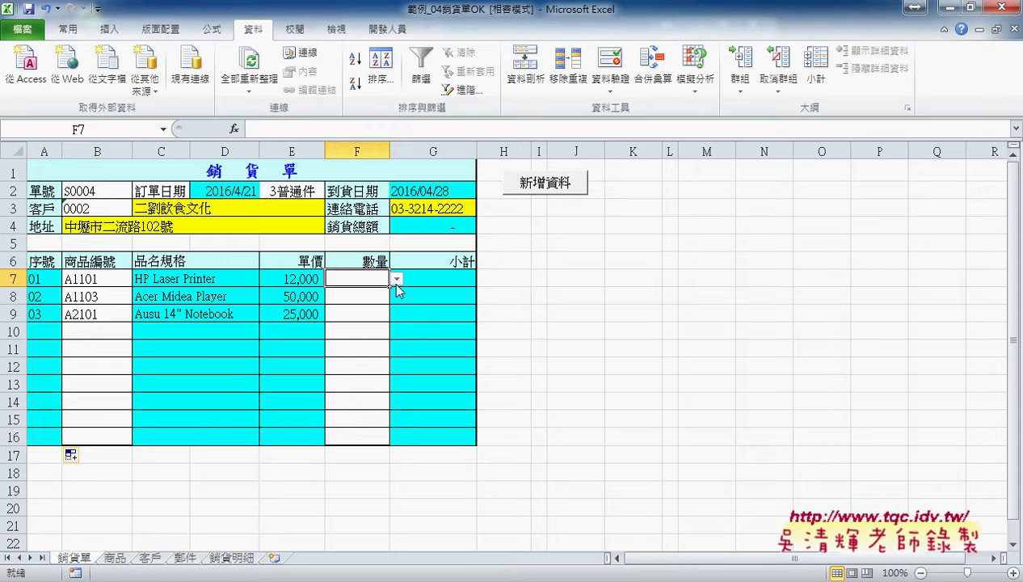
click(611, 85)
click(609, 111)
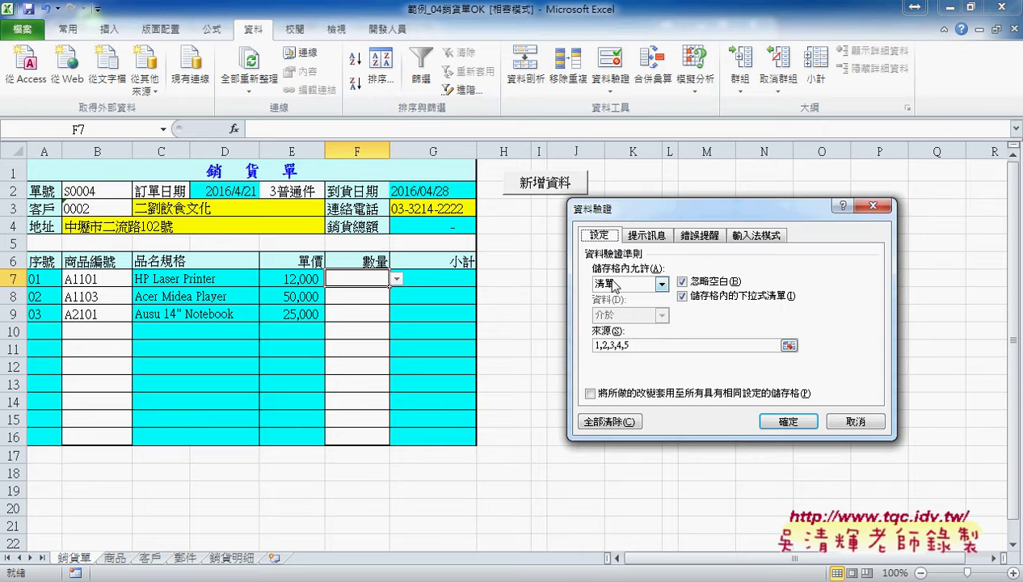
click(788, 421)
Pick quantities 2, 3 and 3 in F7, F8 and F9
click(396, 278)
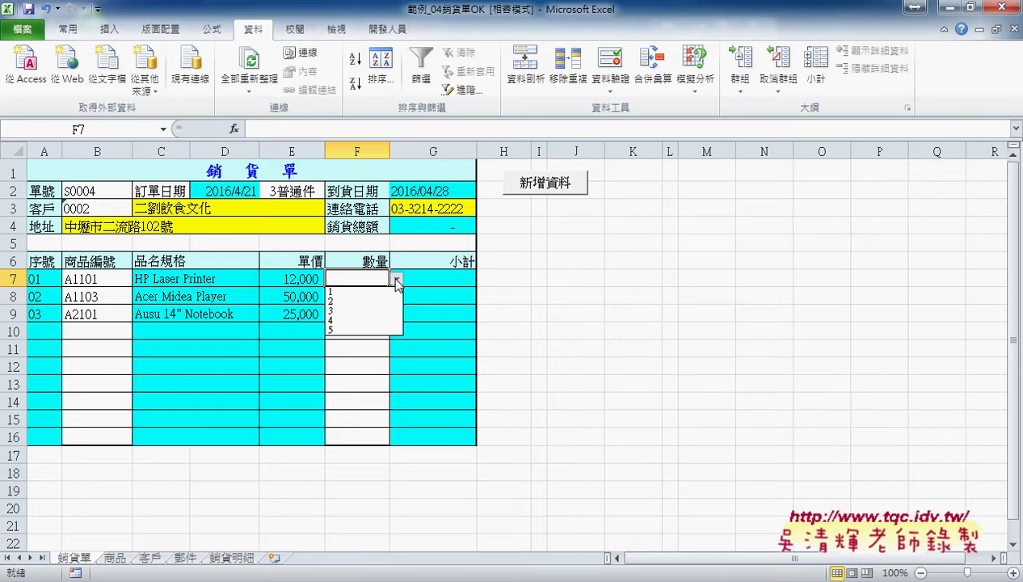
click(377, 302)
click(443, 279)
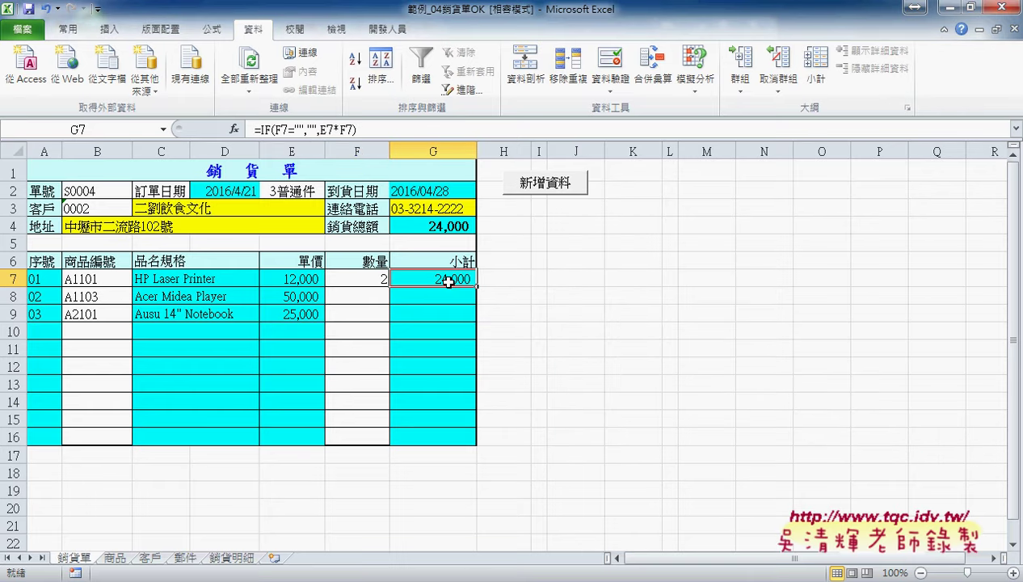
click(355, 293)
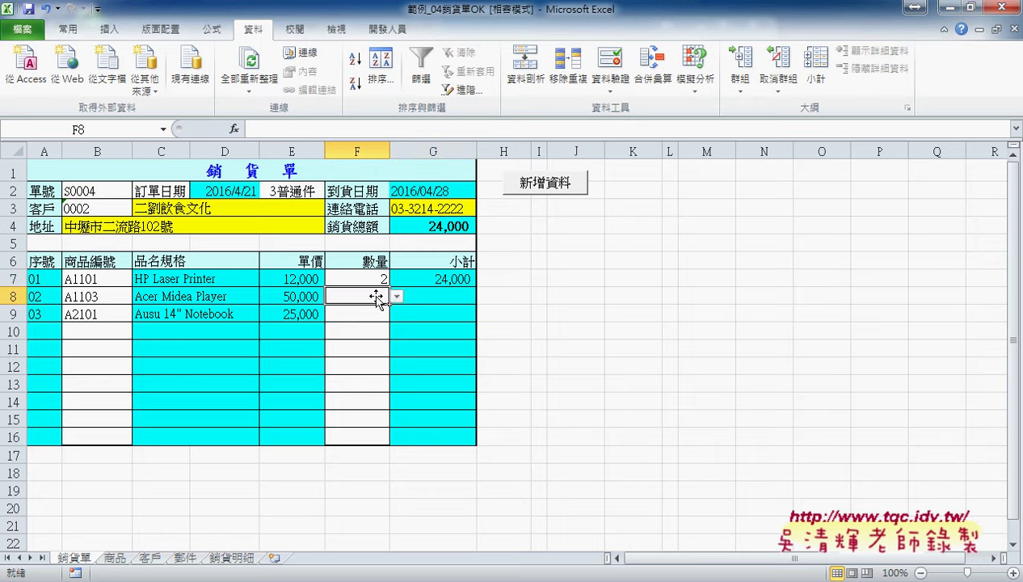
click(396, 297)
click(375, 328)
click(376, 314)
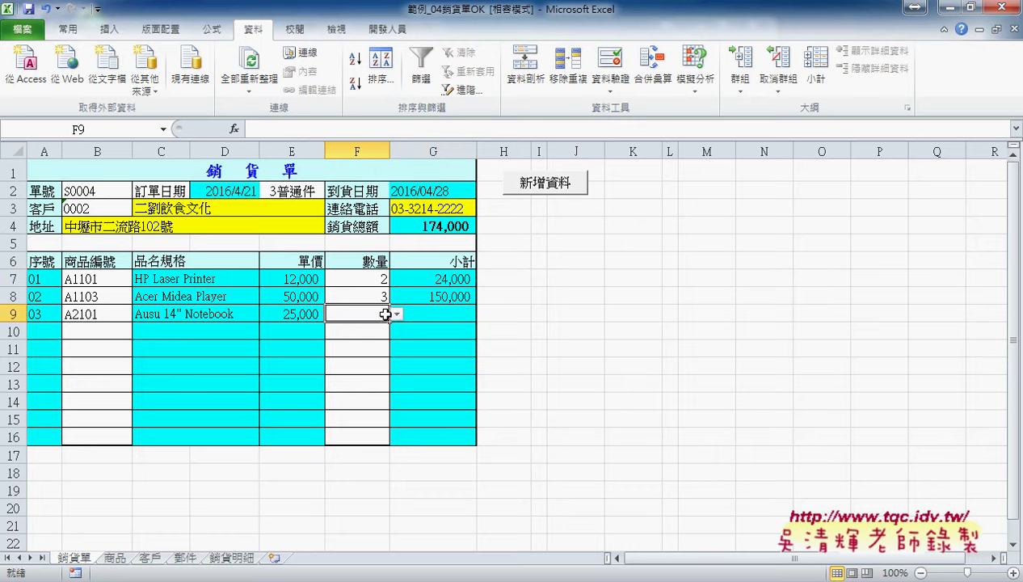
click(396, 314)
click(394, 345)
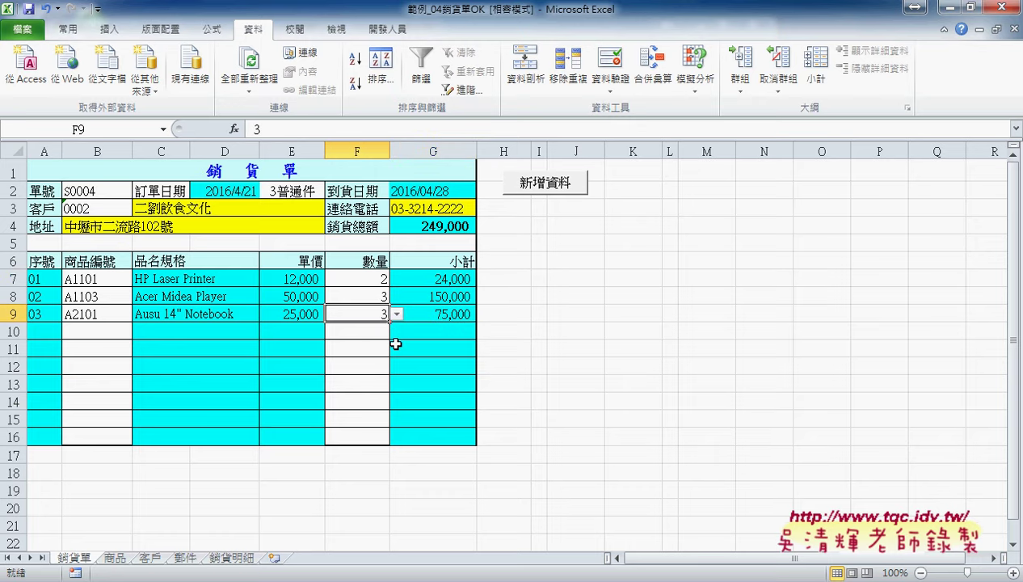